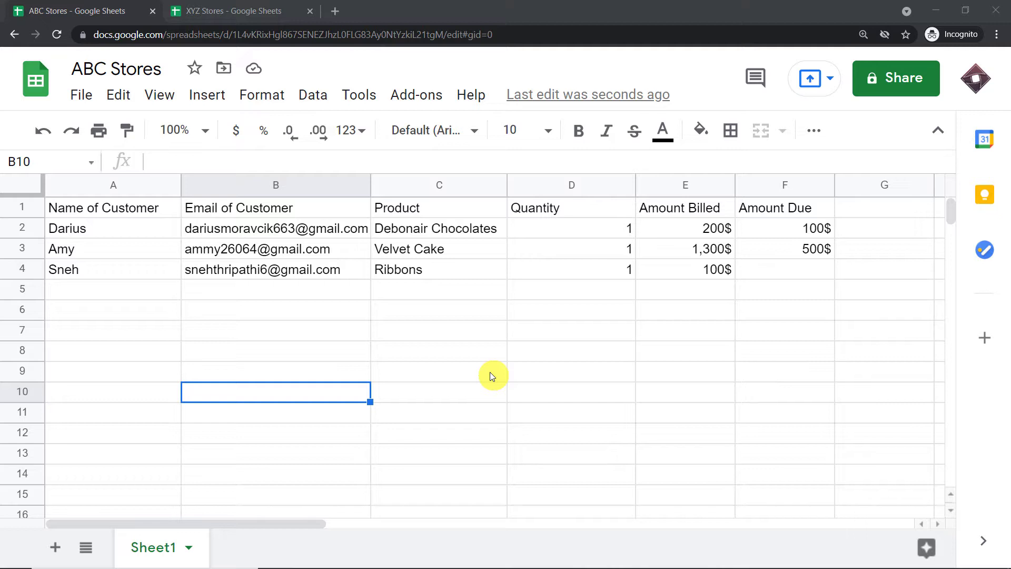
# - Review the Ribbons customer's name, email, product, quantity and Amount Billed in row 4
pyautogui.click(64, 276)
pyautogui.click(231, 279)
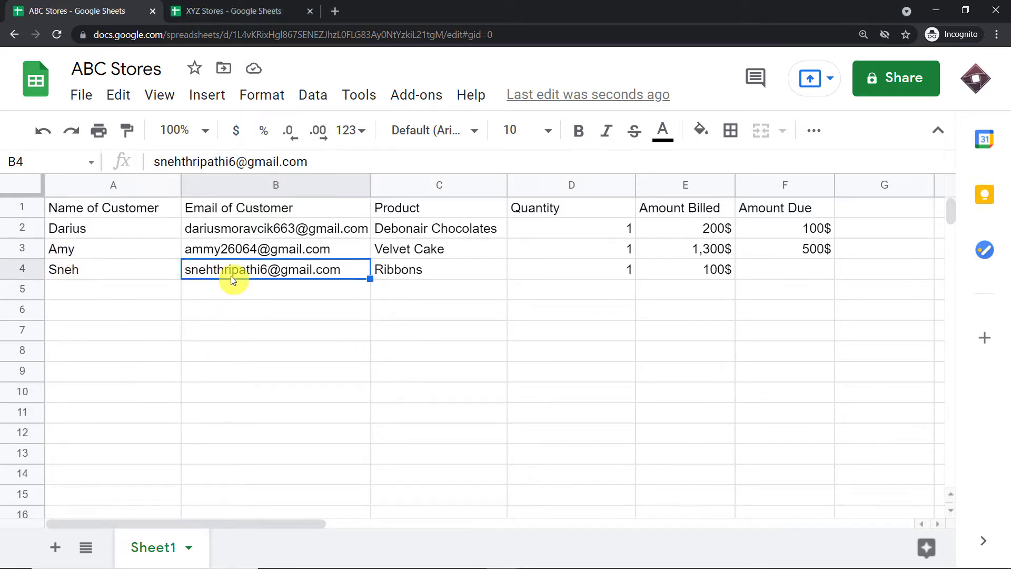
pyautogui.click(461, 270)
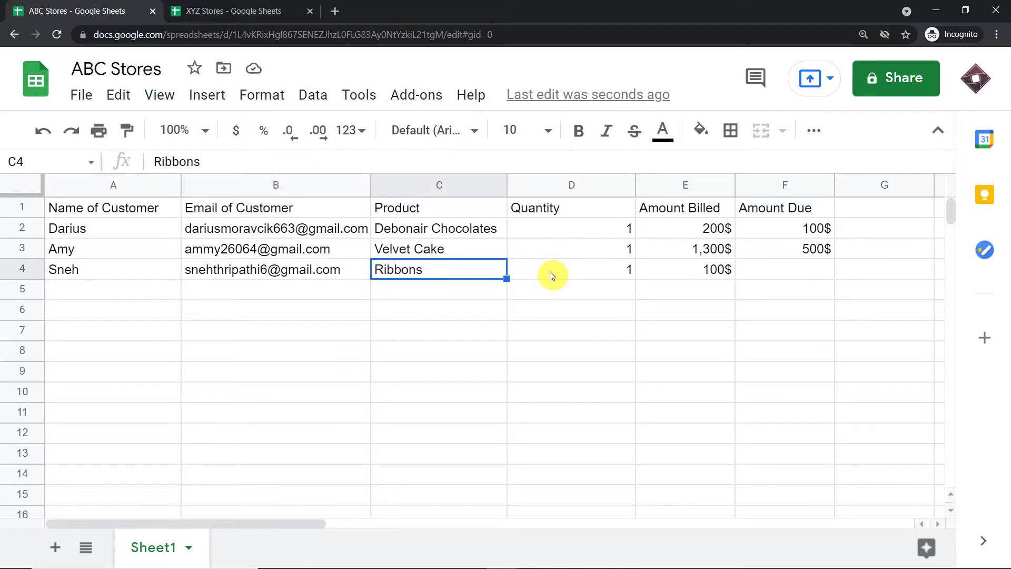
pyautogui.click(571, 271)
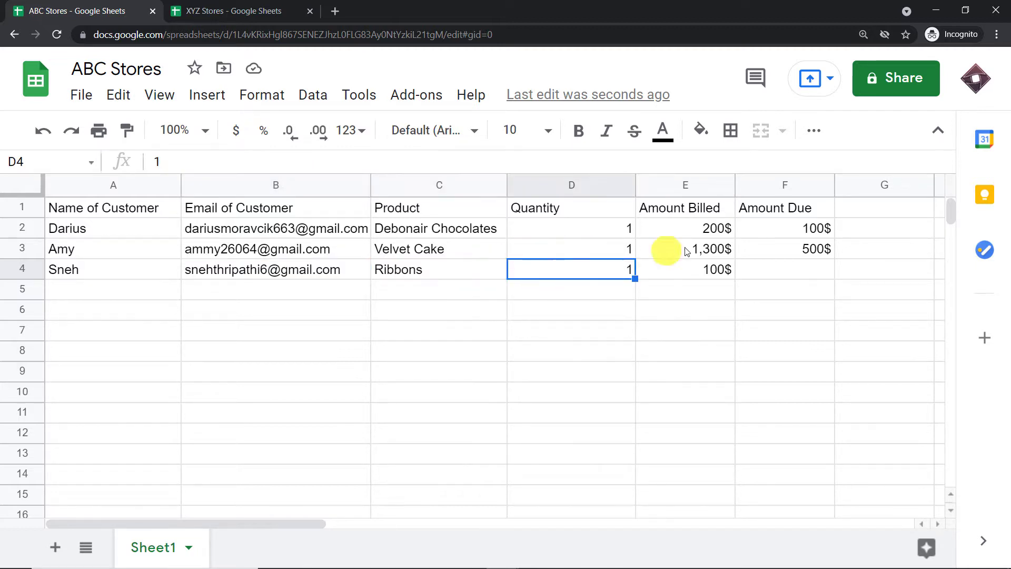
pyautogui.click(717, 269)
# - Enter 20$ as the Amount Due in cell F4
pyautogui.click(818, 278)
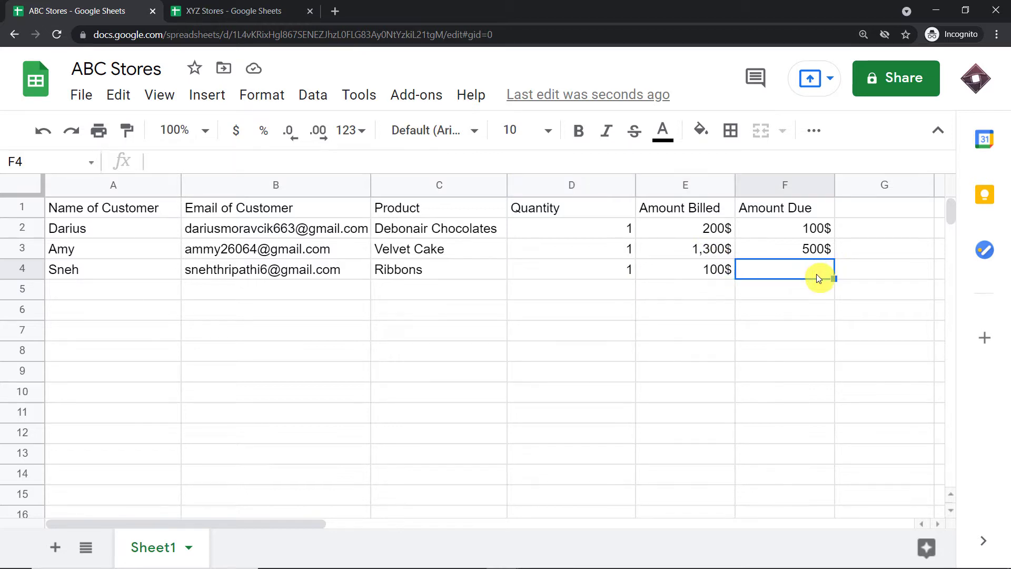
pyautogui.write('20')
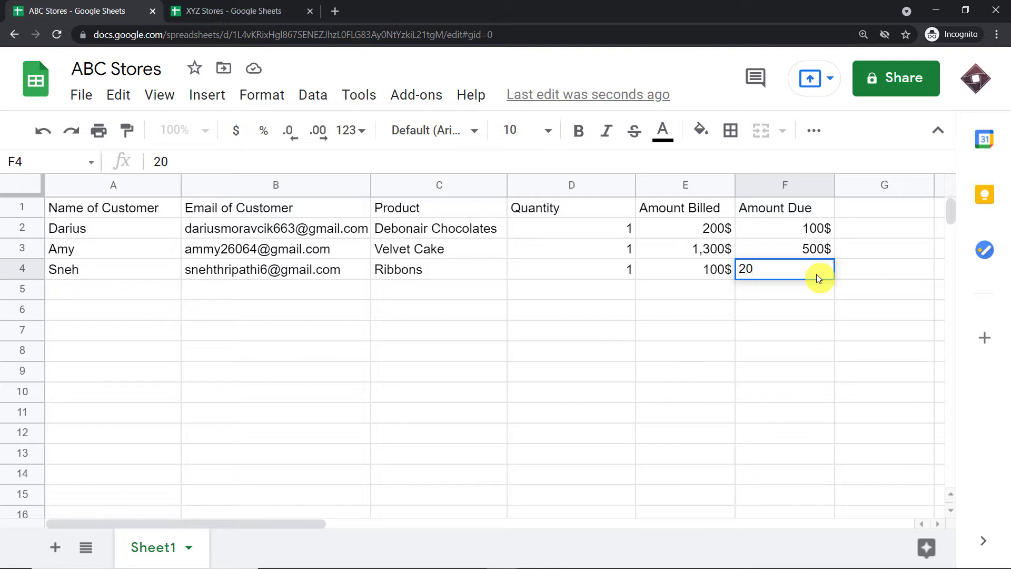
pyautogui.write('$')
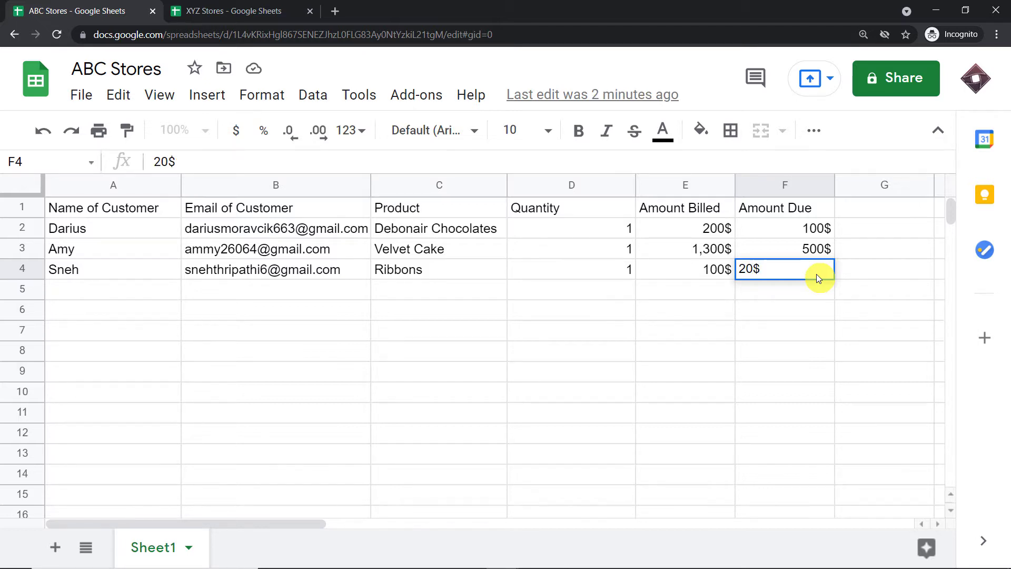
pyautogui.click(656, 318)
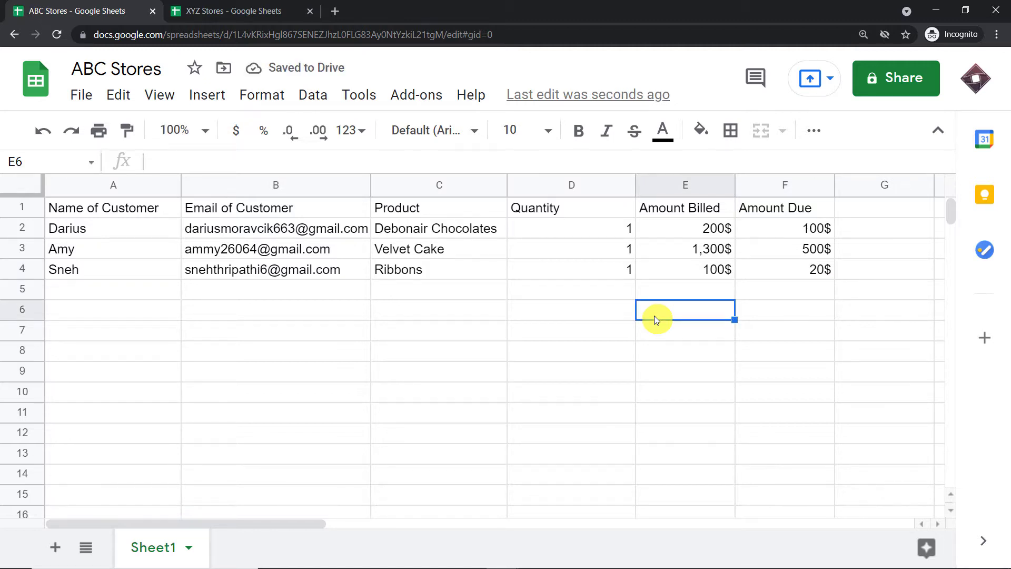
# - Bring up the Gmail inbox and open the ABC stores Amount Pending email showing the 20$ due
pyautogui.moveTo(464, 566)
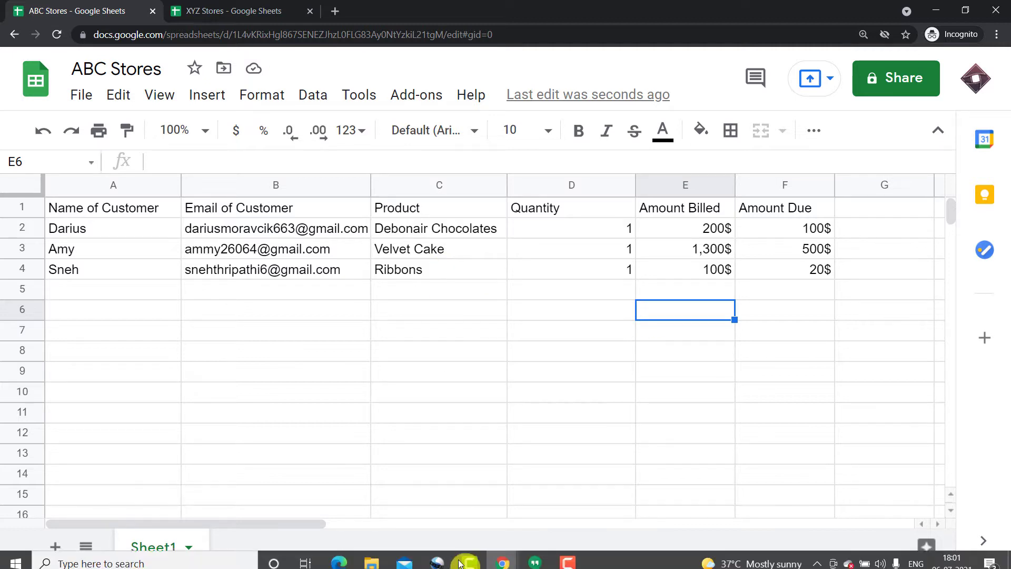
pyautogui.moveTo(503, 558)
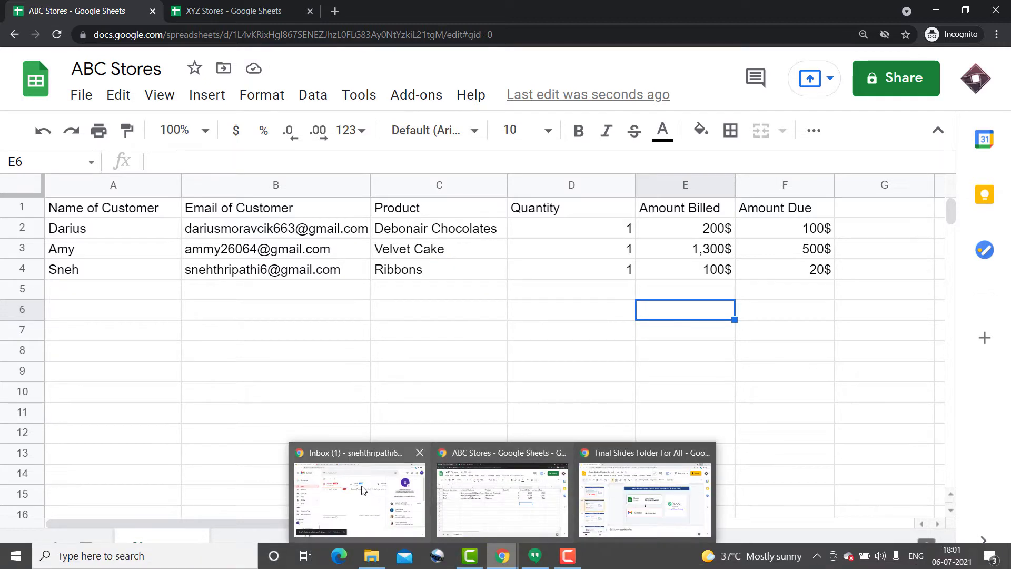
pyautogui.click(362, 490)
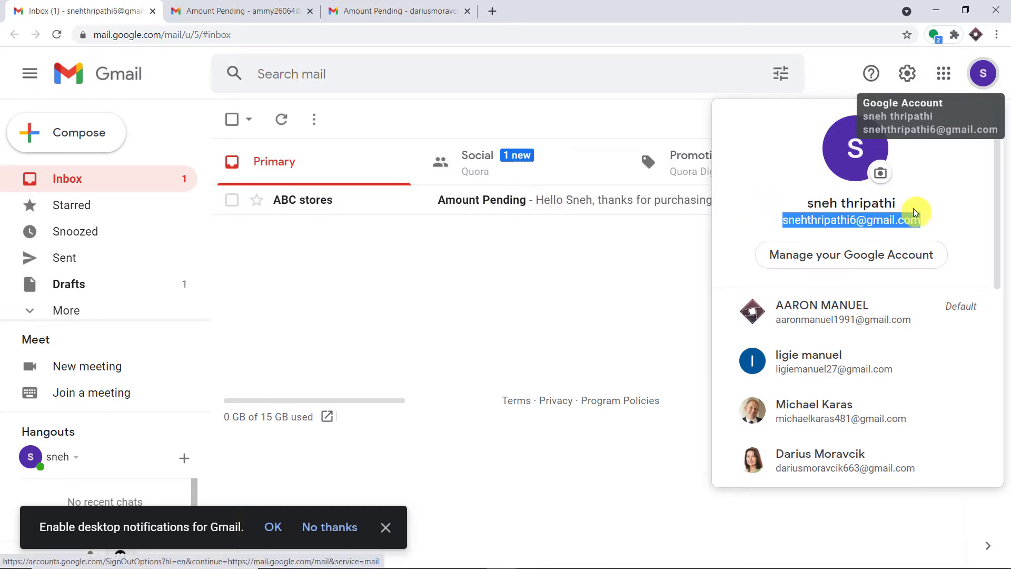
pyautogui.click(478, 199)
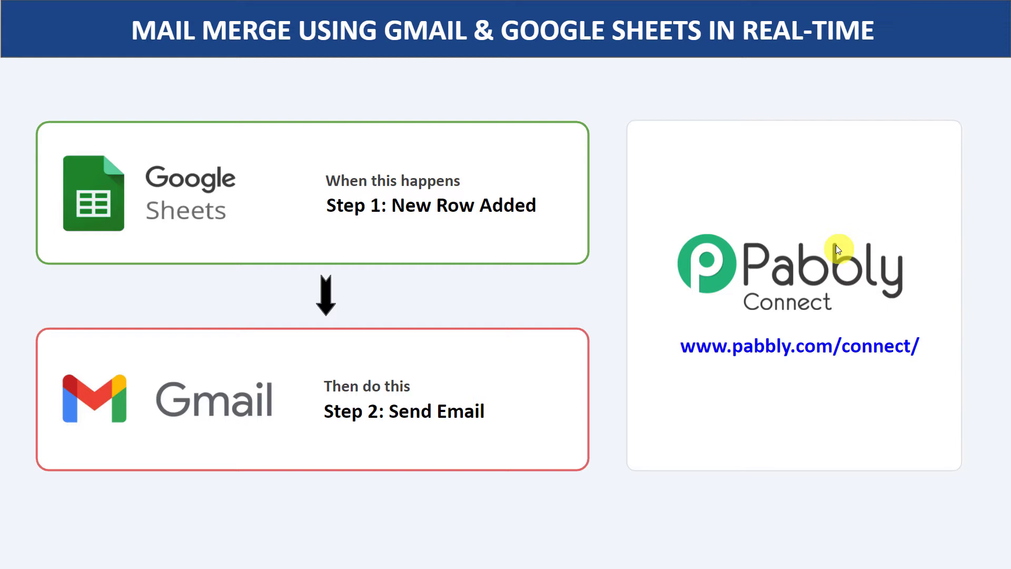
# - Go to pabbly.com in a new browser tab and open the Pabbly Connect product page
pyautogui.hotkey('alt', 'Tab')
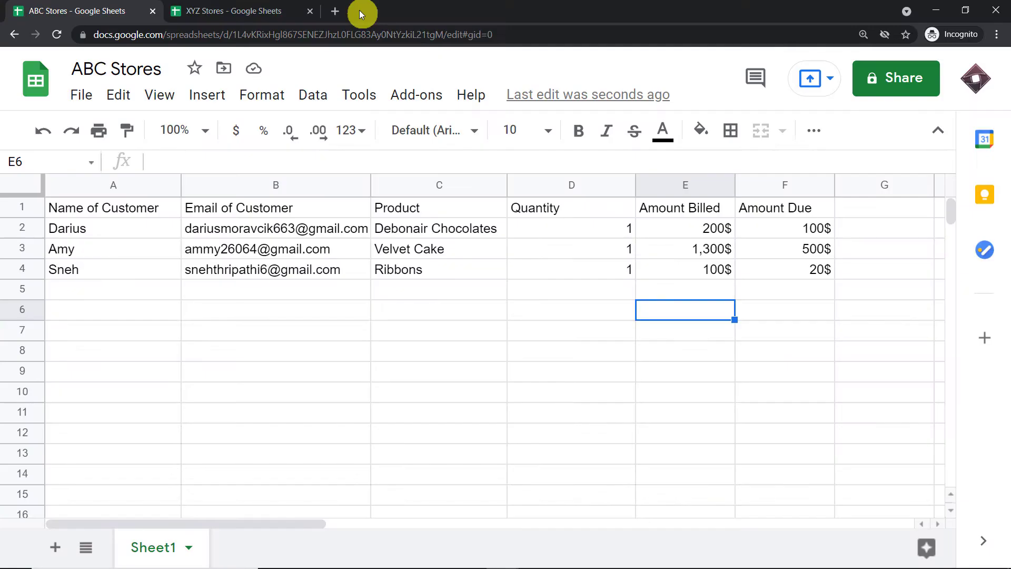
pyautogui.click(332, 17)
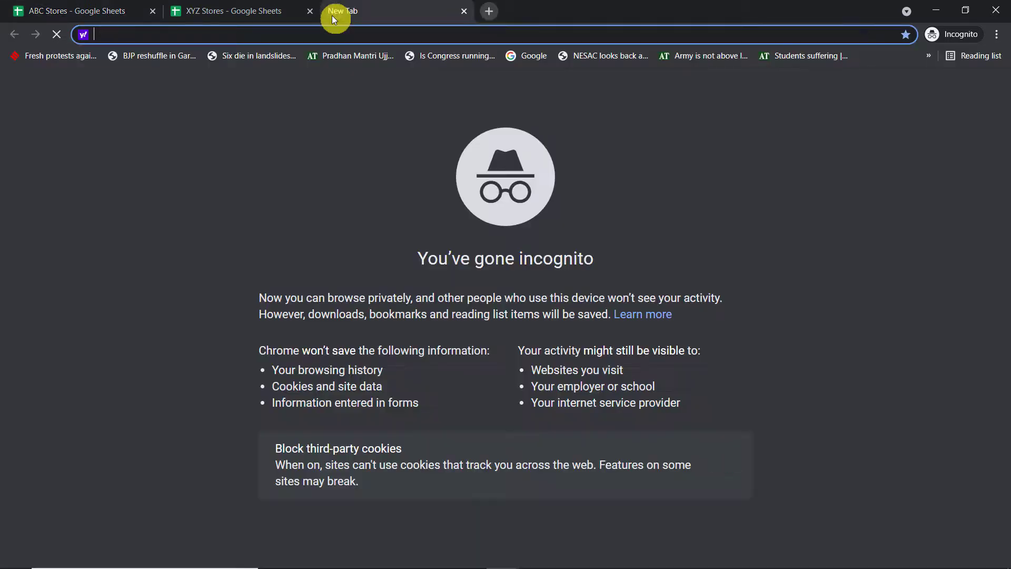
pyautogui.write('pabbly.com')
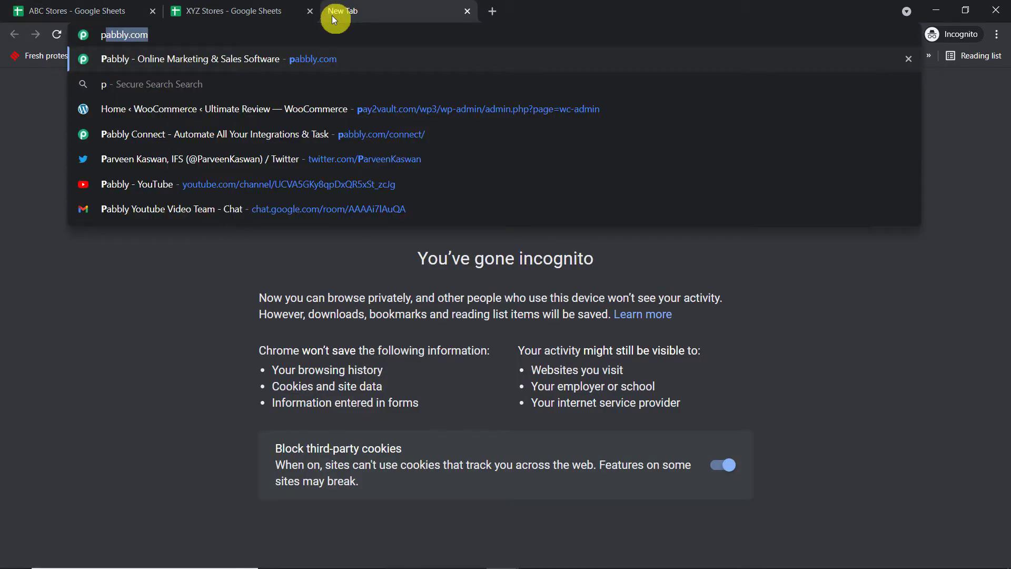
pyautogui.press('Return')
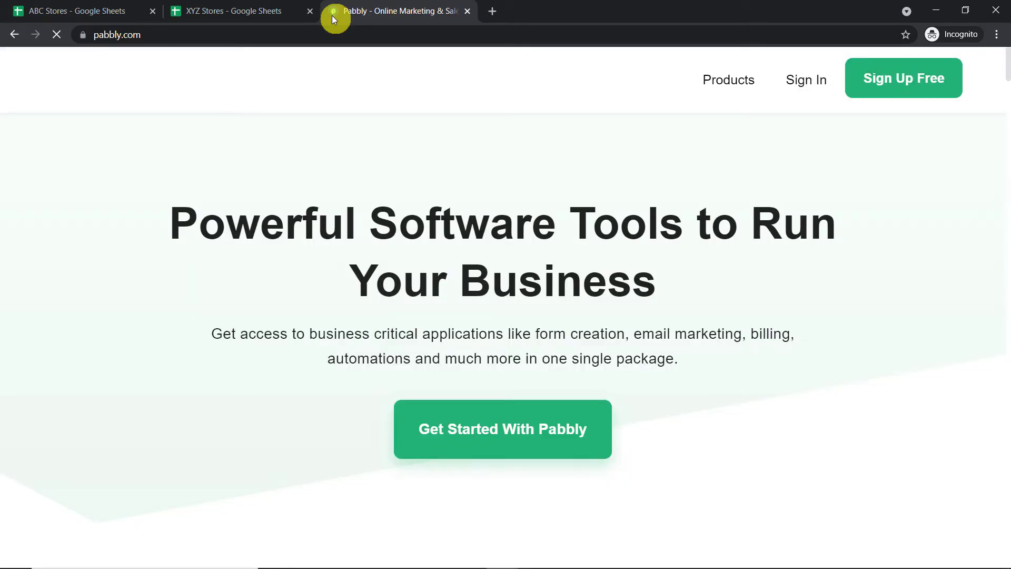
pyautogui.moveTo(707, 79)
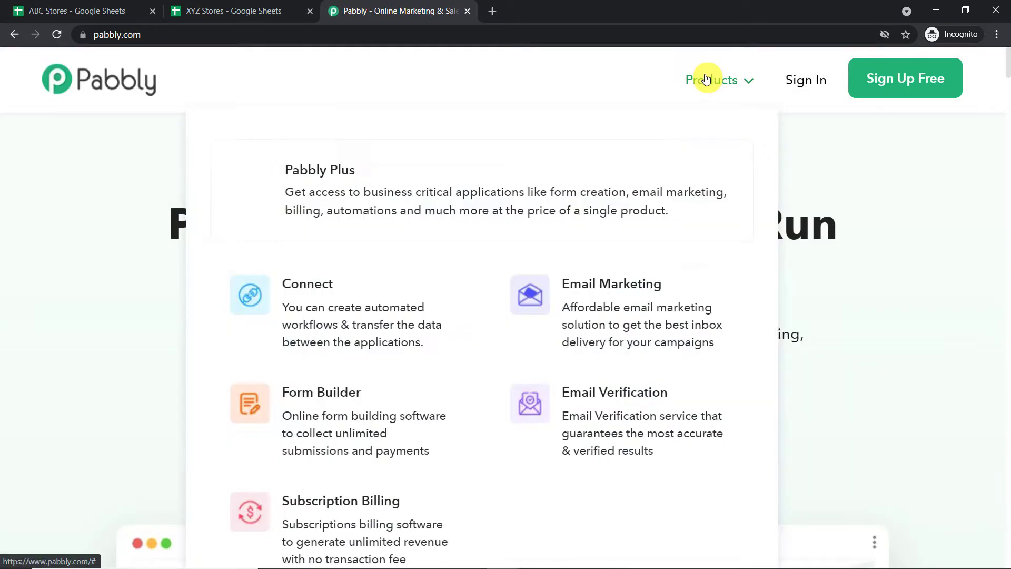
pyautogui.click(312, 291)
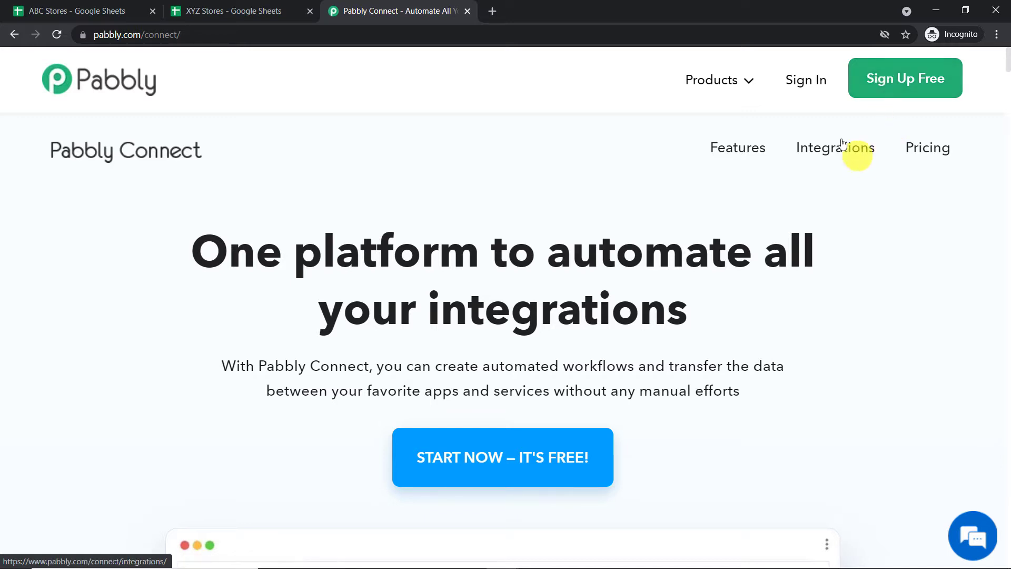
# - Sign in and launch Connect via Access Now to reach the dashboard
pyautogui.click(811, 89)
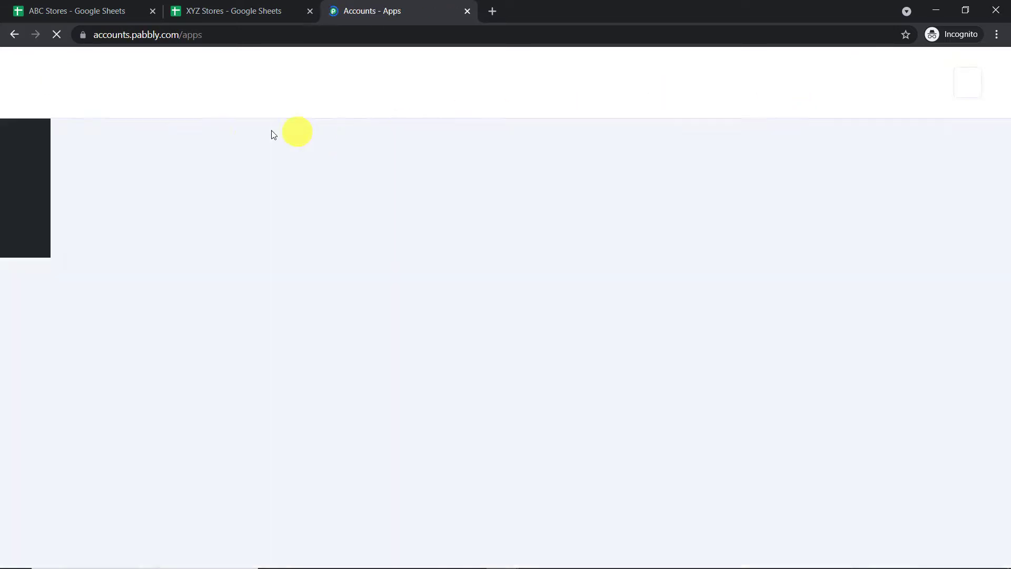
pyautogui.scroll(-5, 464, 132)
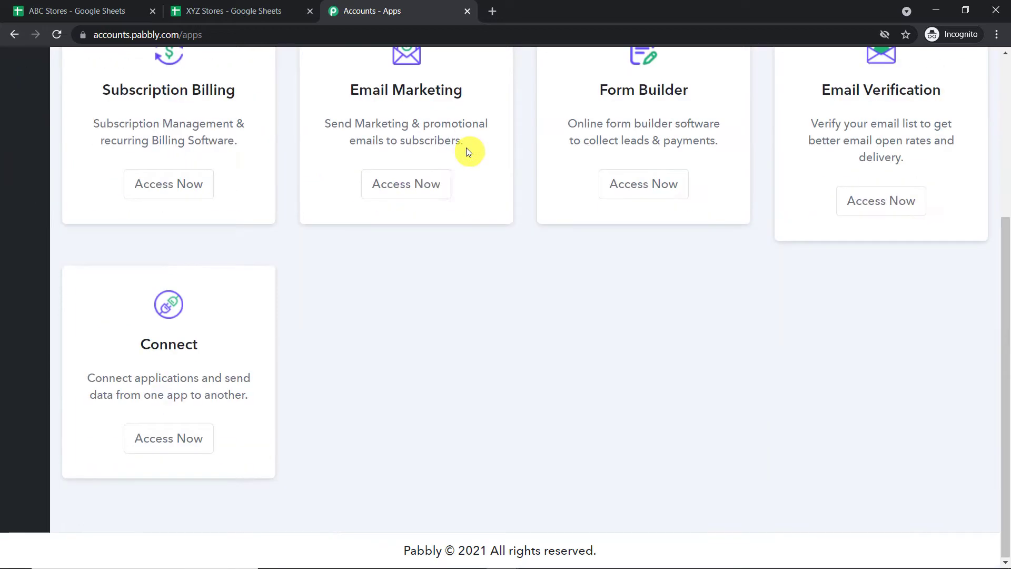
pyautogui.click(186, 439)
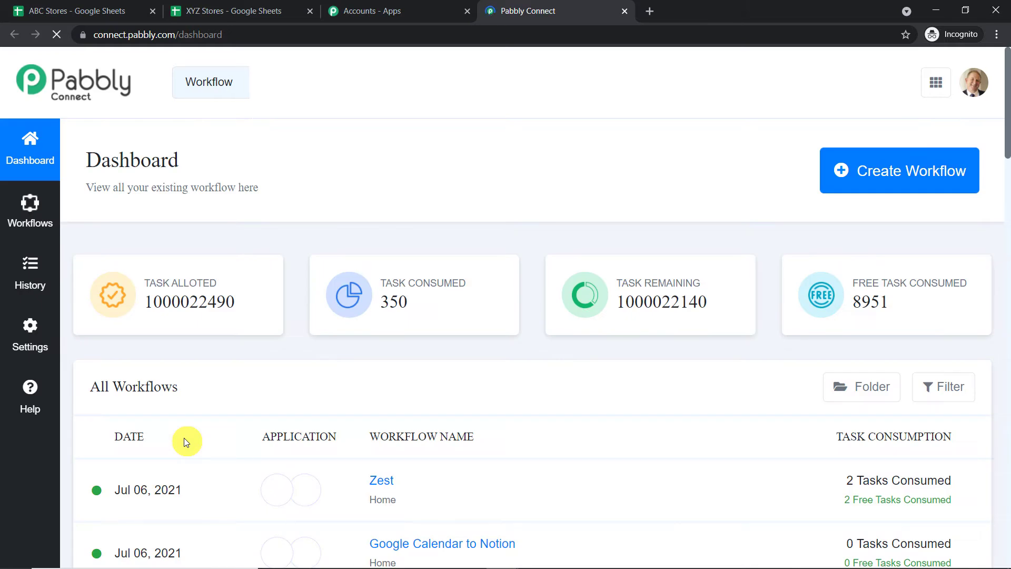
# - Create a new workflow named 'Google Sheets to Gmail'
pyautogui.click(889, 176)
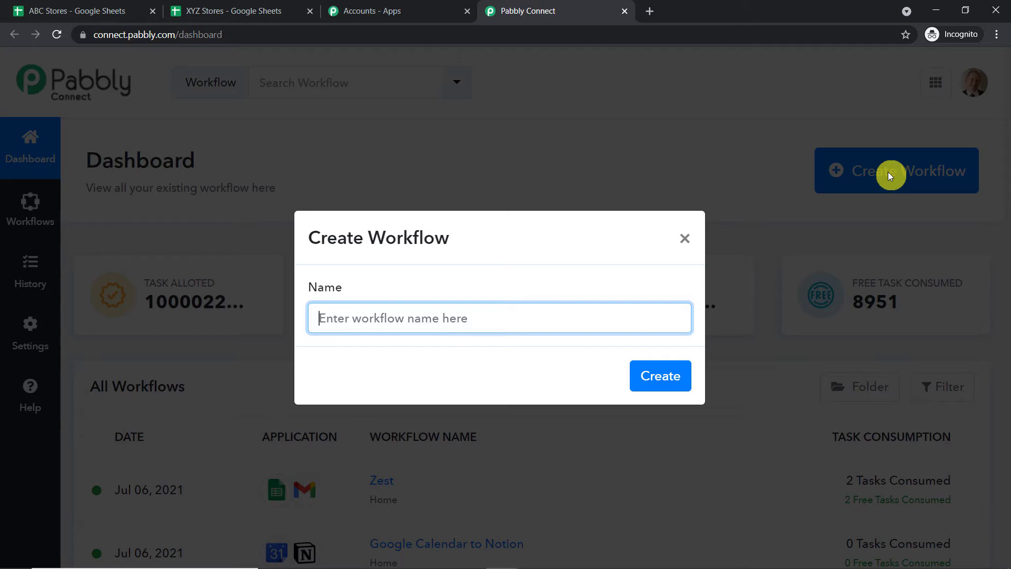
pyautogui.write('Goo')
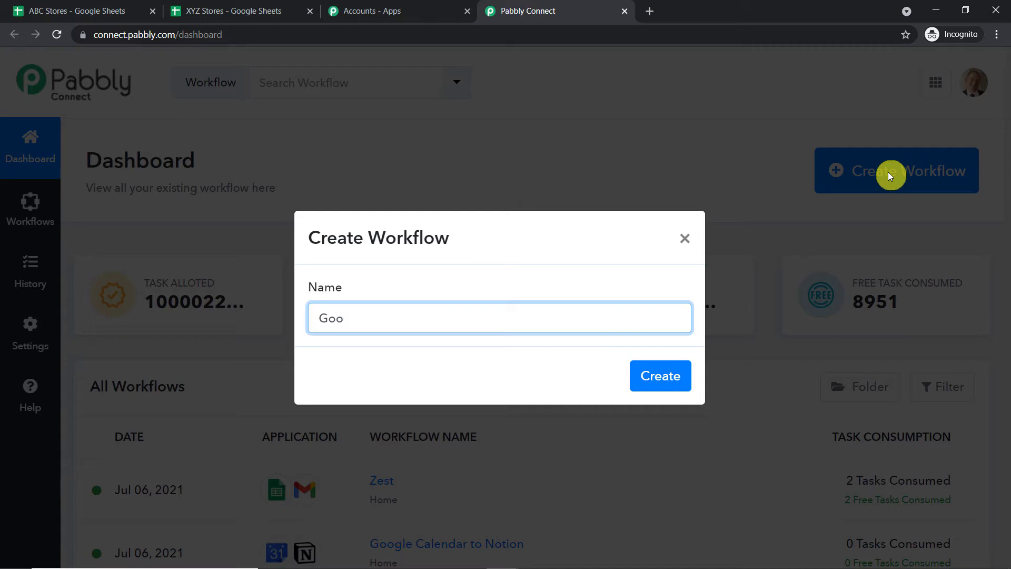
pyautogui.write('gle Sheets to Gmail')
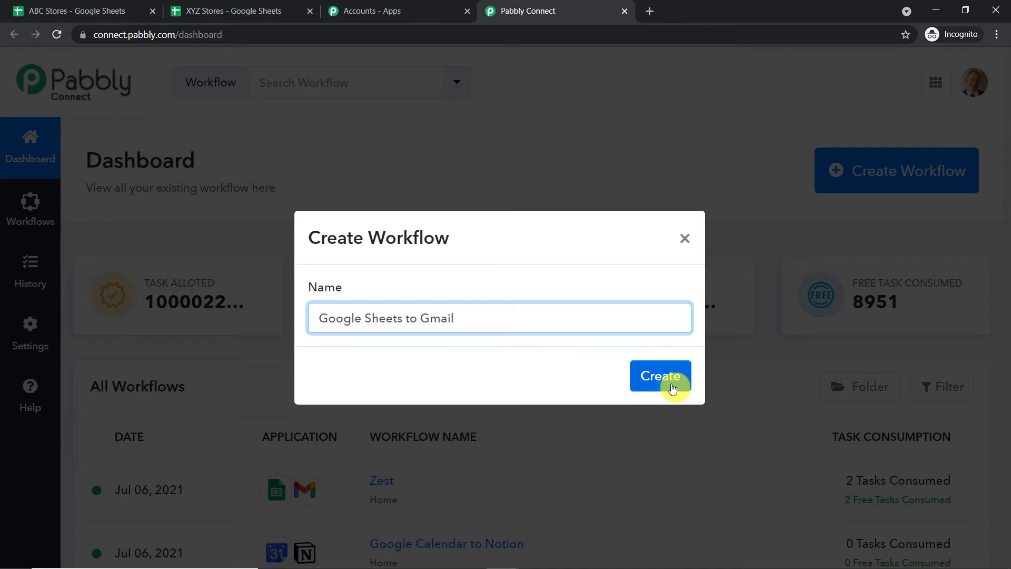
pyautogui.click(668, 382)
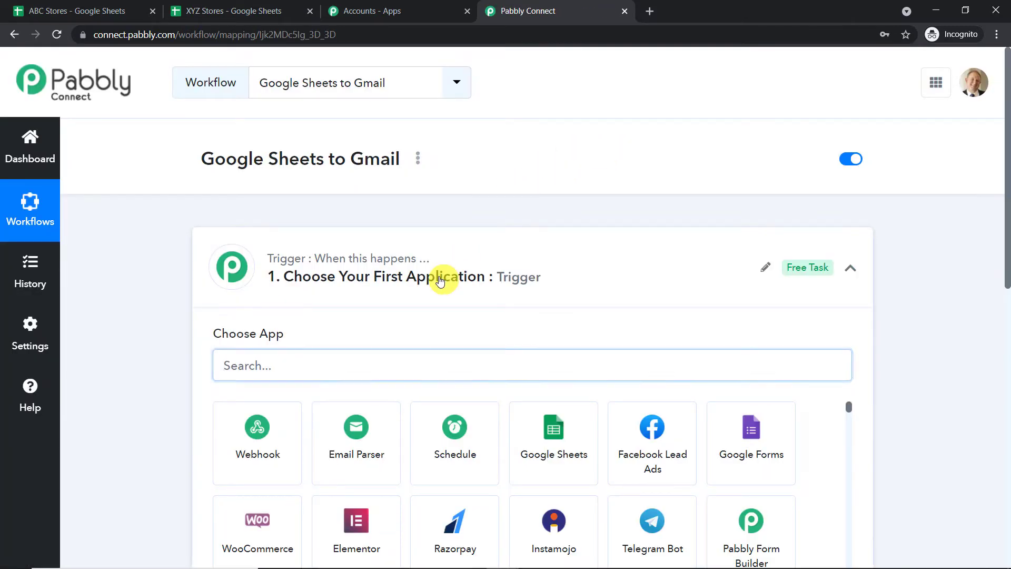
pyautogui.click(440, 281)
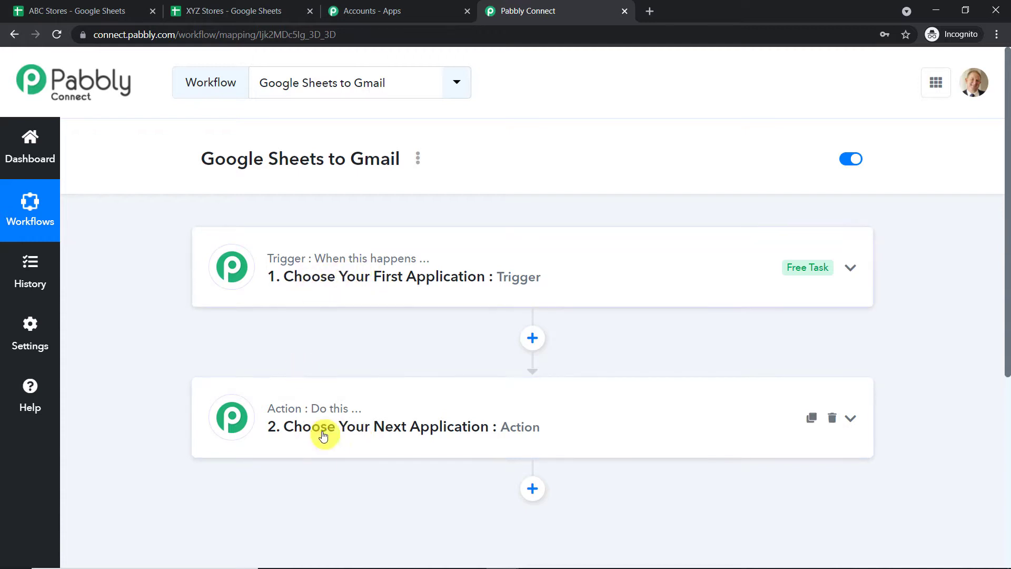
pyautogui.moveTo(198, 165); pyautogui.dragTo(399, 165)
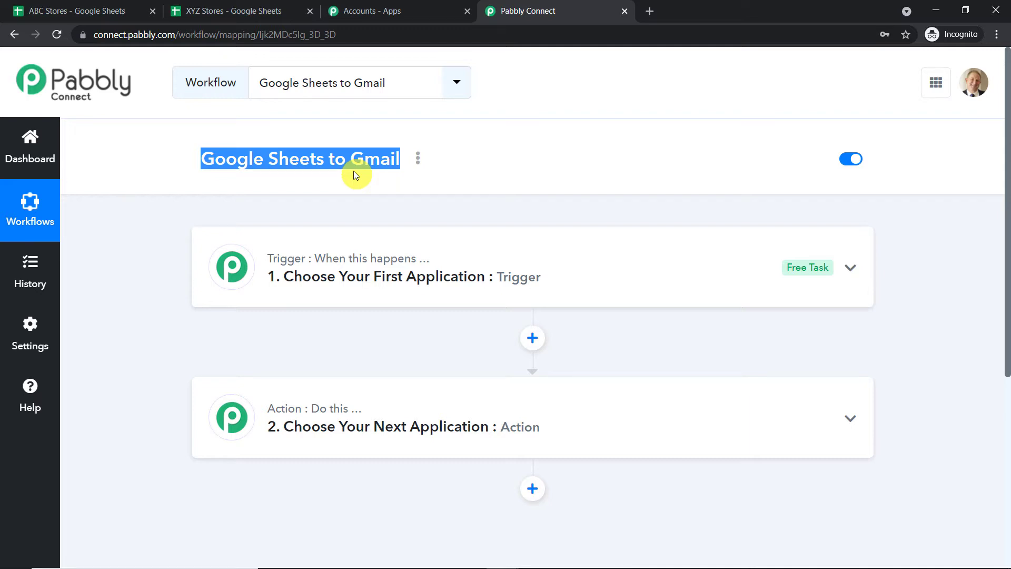
# - Set the trigger to Google Sheets' New Spreadsheet Row event, then switch to the XYZ Stores sheet
pyautogui.click(355, 256)
pyautogui.click(311, 233)
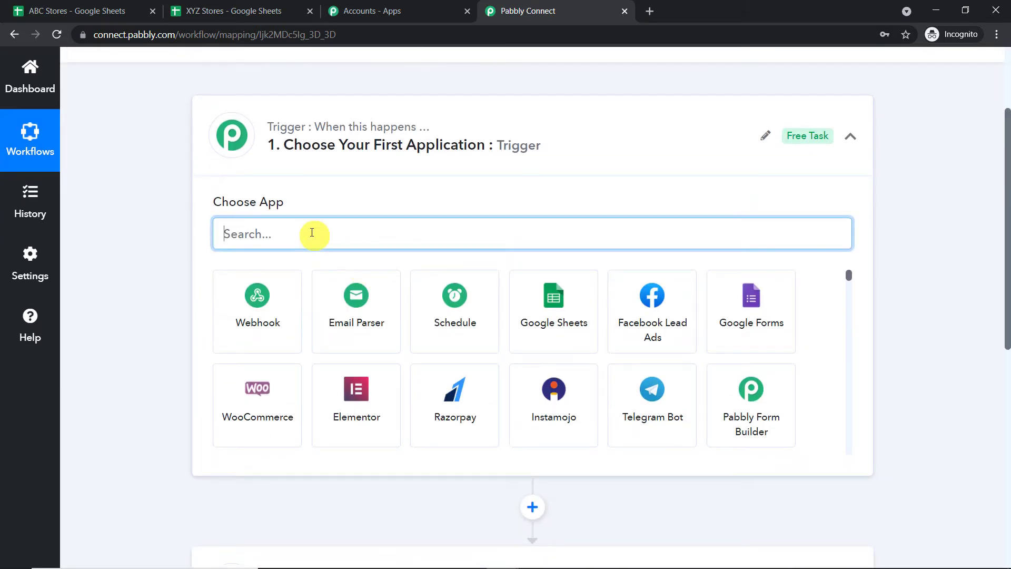
pyautogui.write('googl')
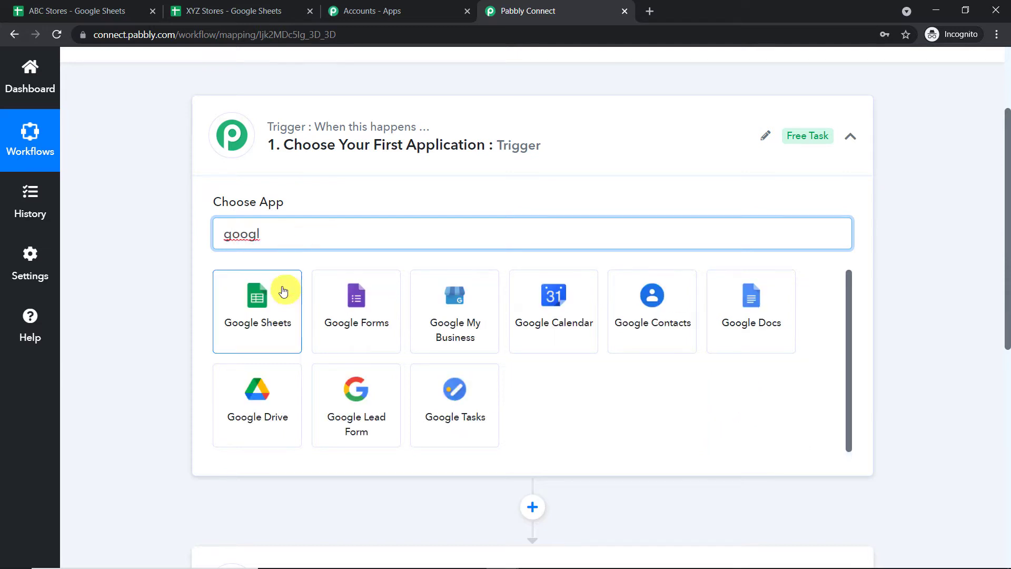
pyautogui.click(278, 308)
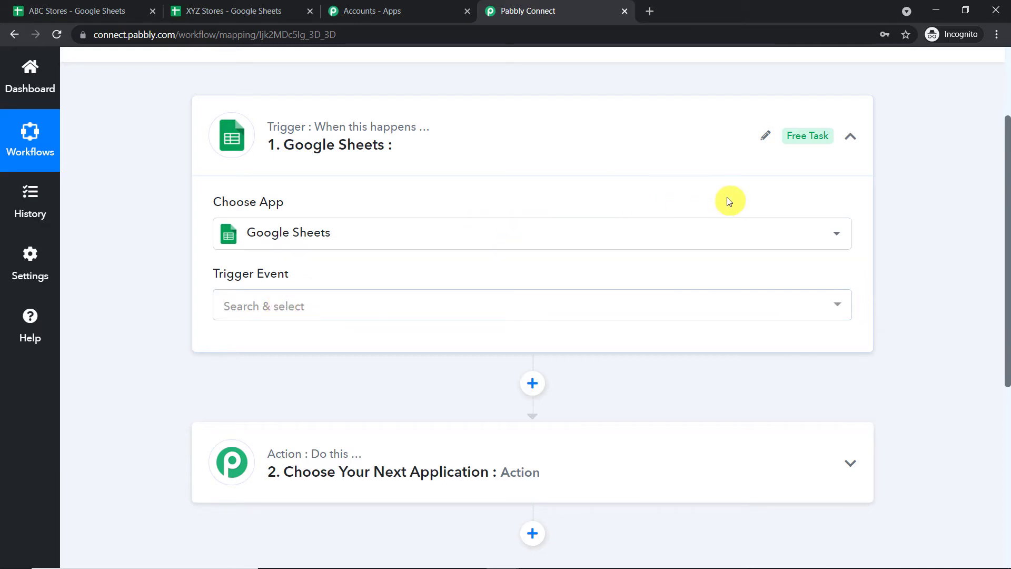
pyautogui.click(327, 305)
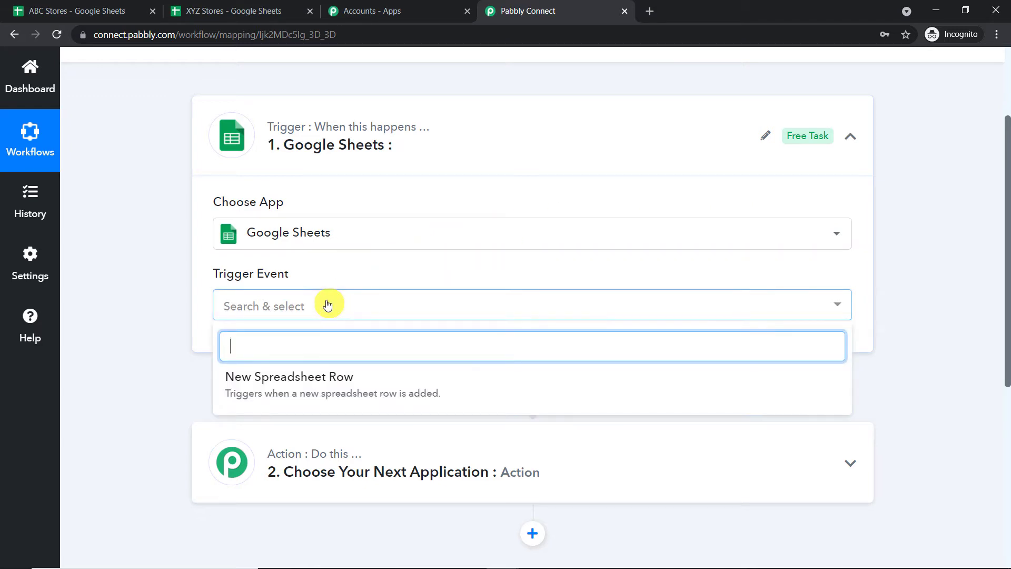
pyautogui.click(313, 388)
pyautogui.scroll(-3, 576, 205)
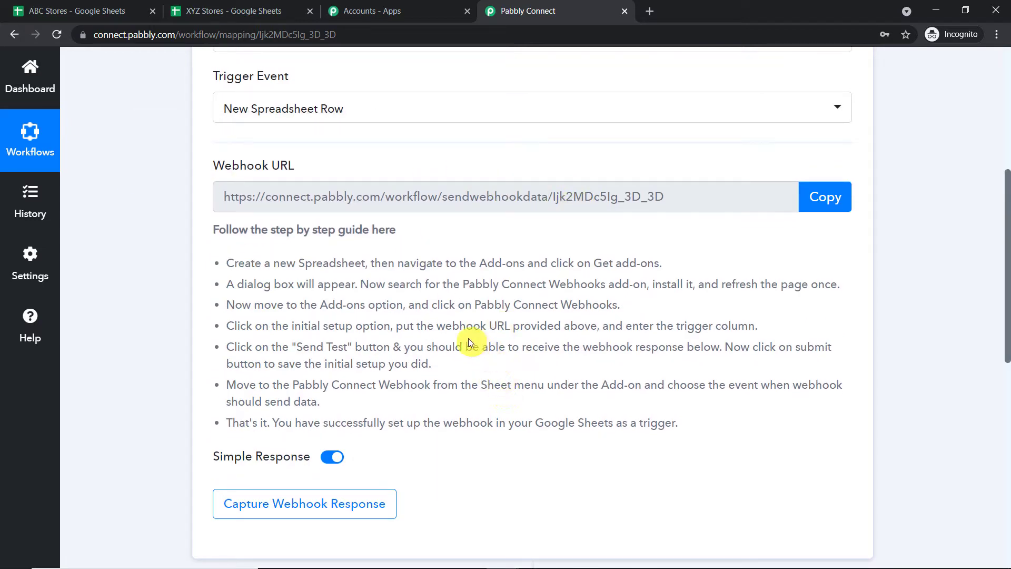
pyautogui.click(227, 11)
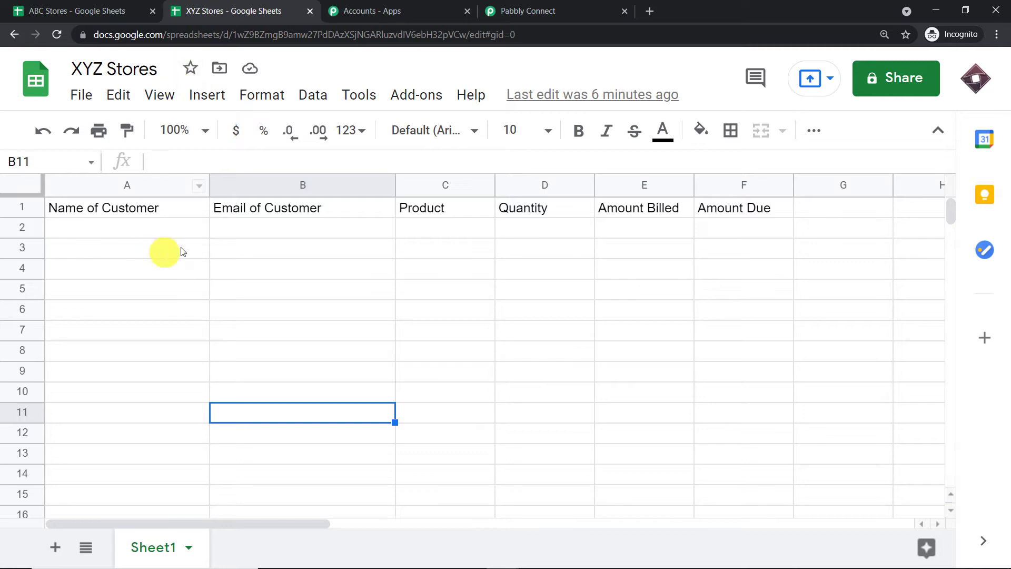
# - Open the Get add-ons marketplace from the Add-ons menu
pyautogui.click(413, 100)
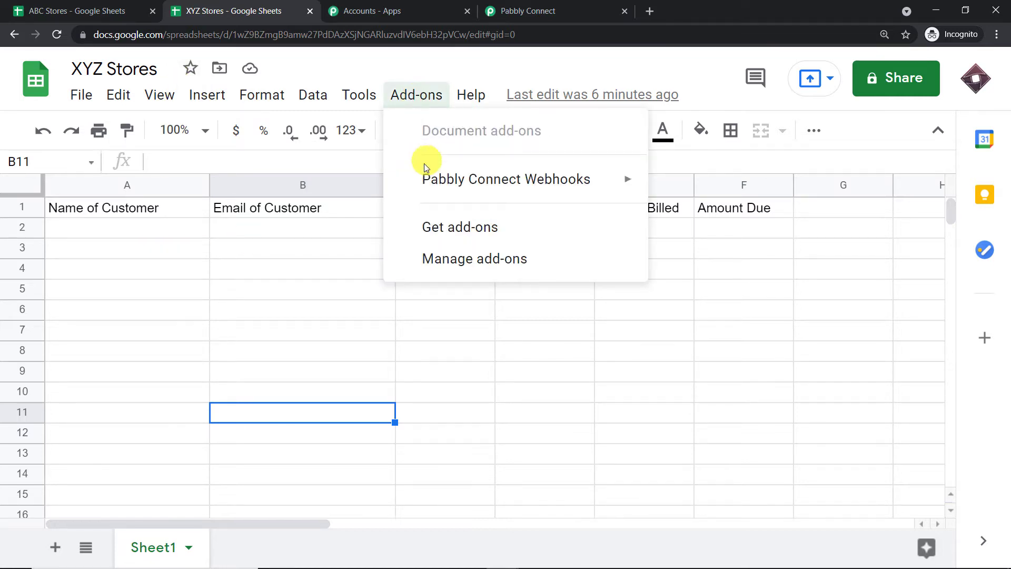
pyautogui.moveTo(423, 180)
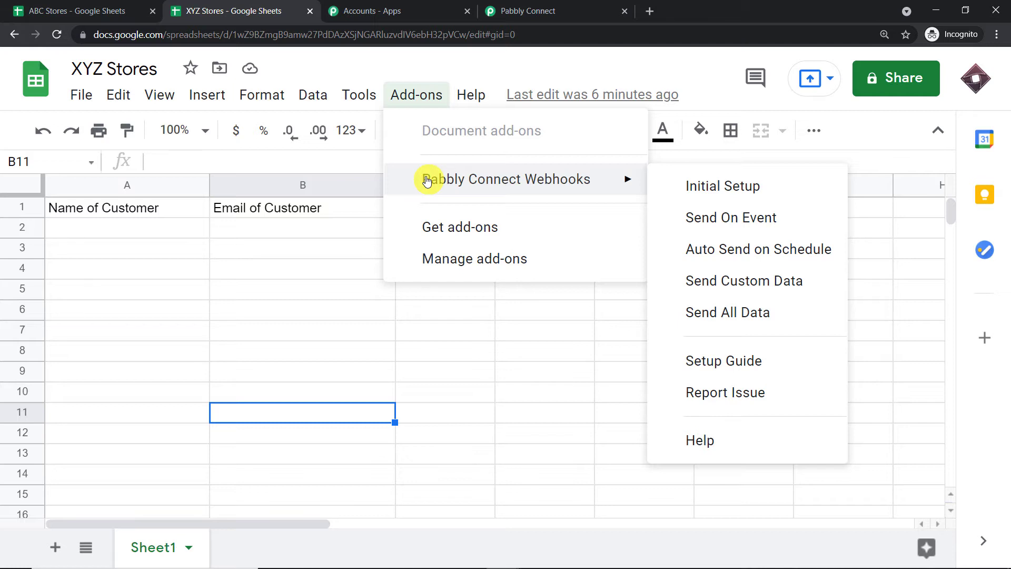
pyautogui.click(436, 230)
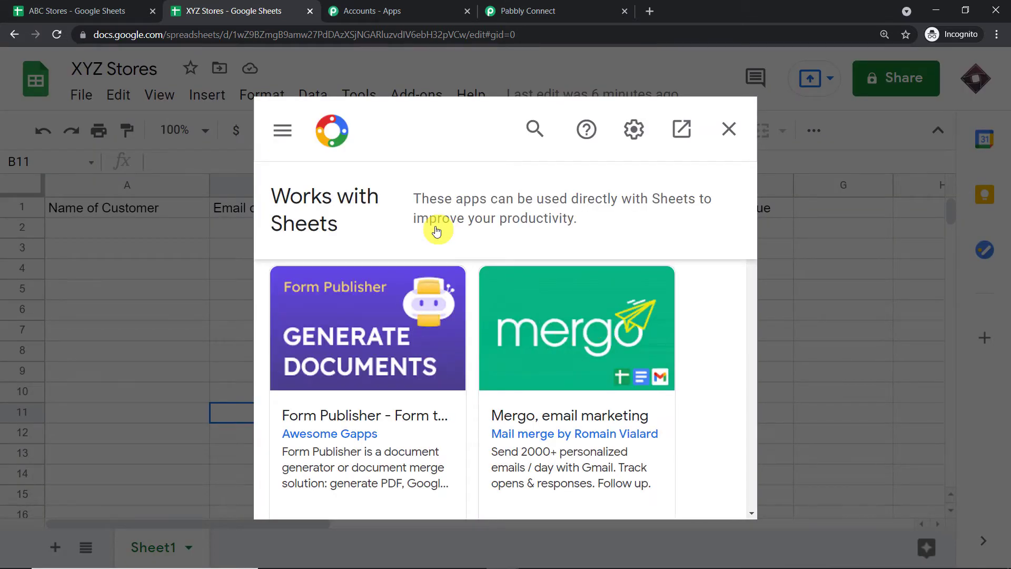
# - Search 'pabbl', confirm Pabbly Connect Webhooks shows Installed, and close the marketplace
pyautogui.click(535, 129)
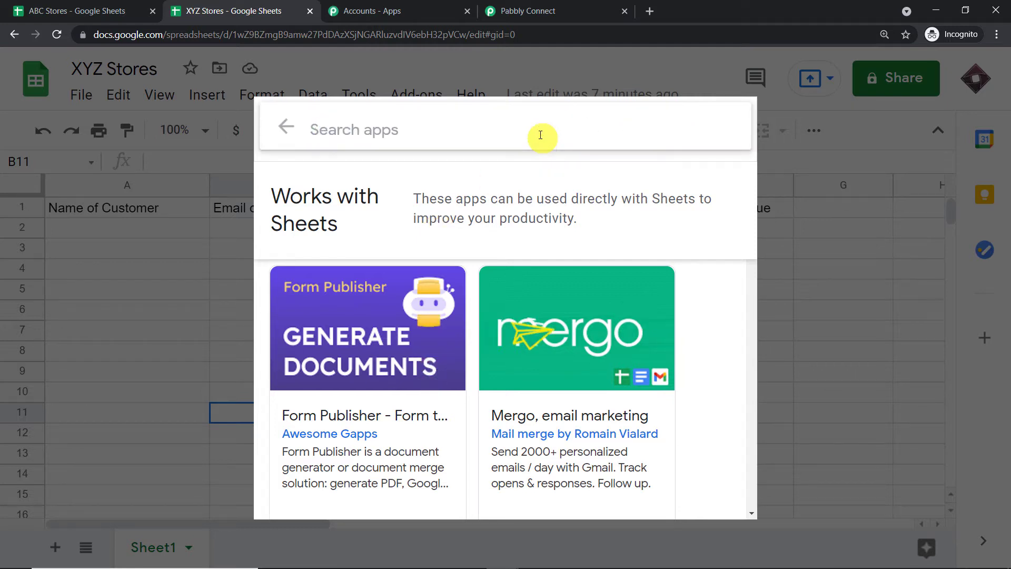
pyautogui.write('pab')
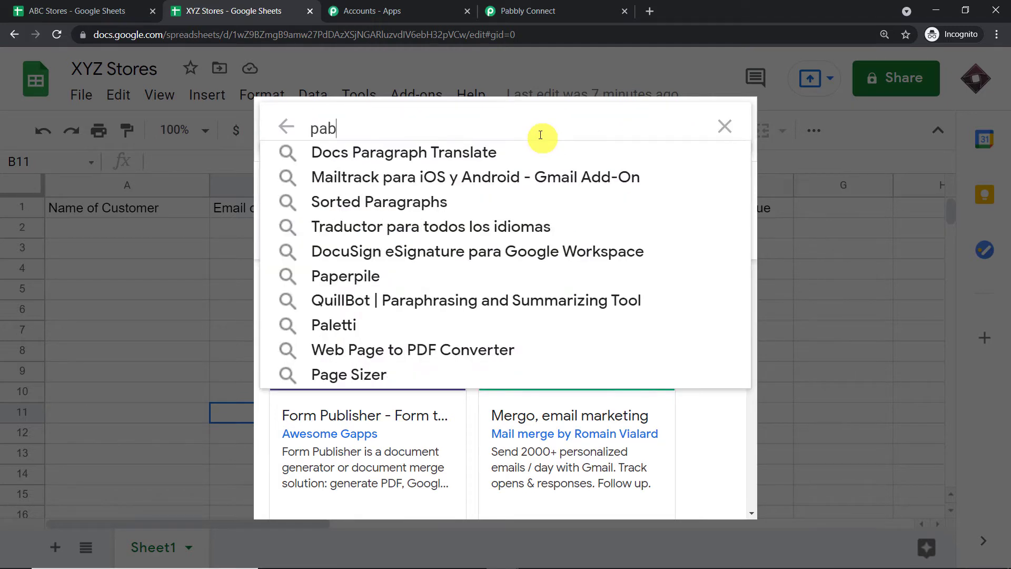
pyautogui.write('bl')
pyautogui.click(484, 150)
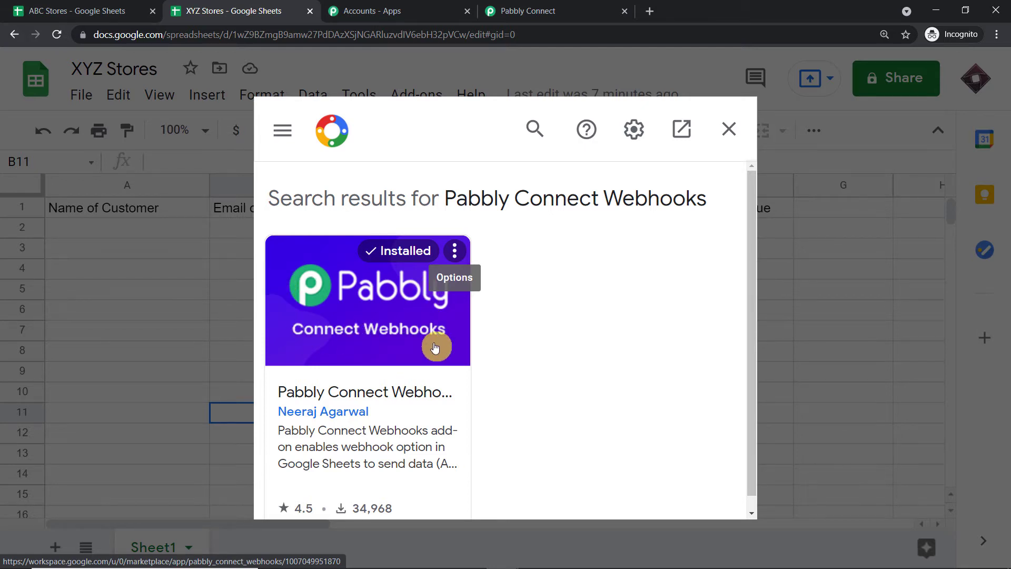
pyautogui.click(728, 130)
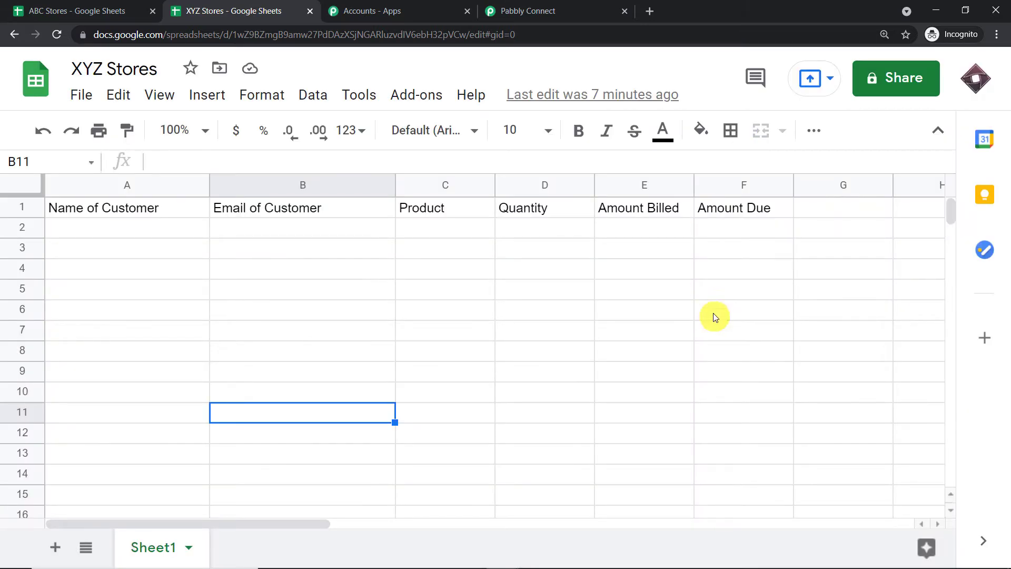
# - Widen the Amount Due column F and bring up the Add-ons menu
pyautogui.moveTo(794, 187); pyautogui.dragTo(848, 193)
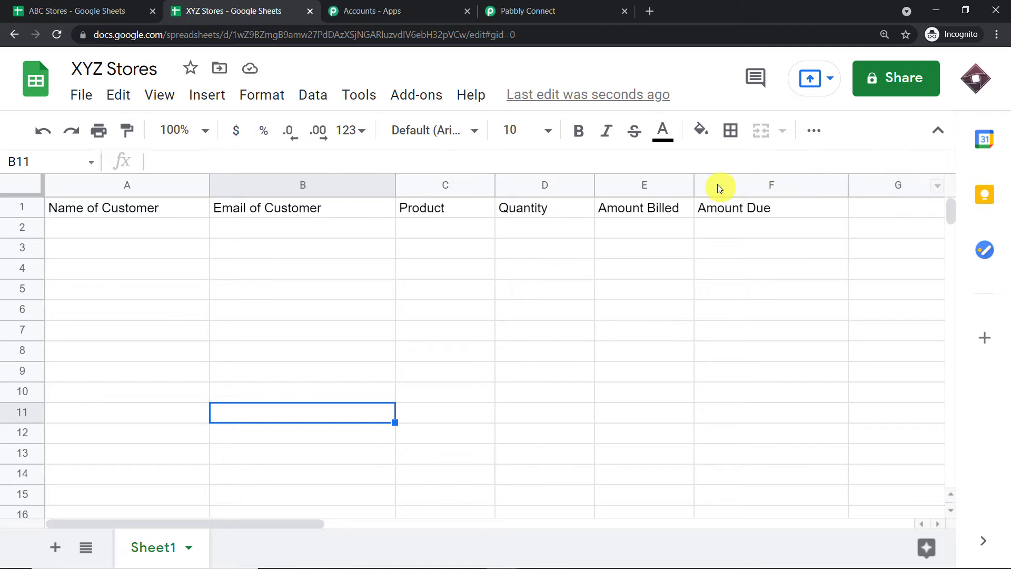
pyautogui.click(409, 91)
# - Open the add-on's Initial Setup and copy the workflow's webhook URL from Pabbly Connect
pyautogui.moveTo(391, 188)
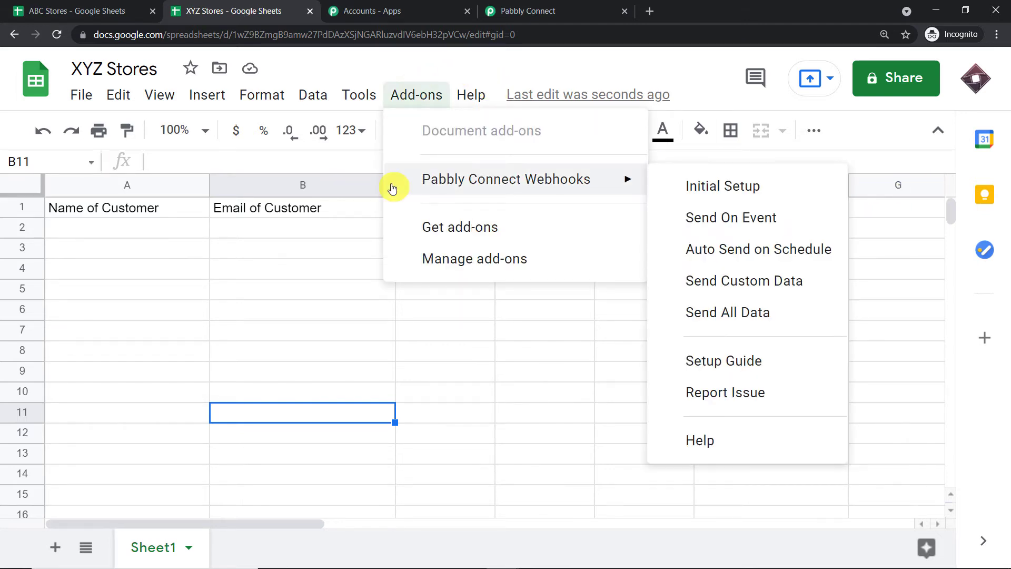
pyautogui.click(661, 190)
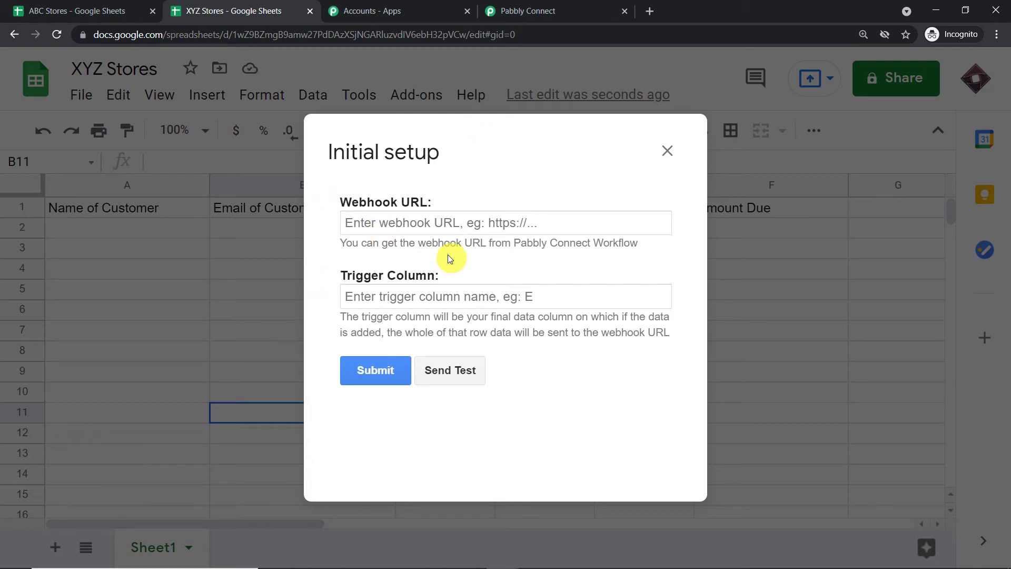
pyautogui.click(542, 11)
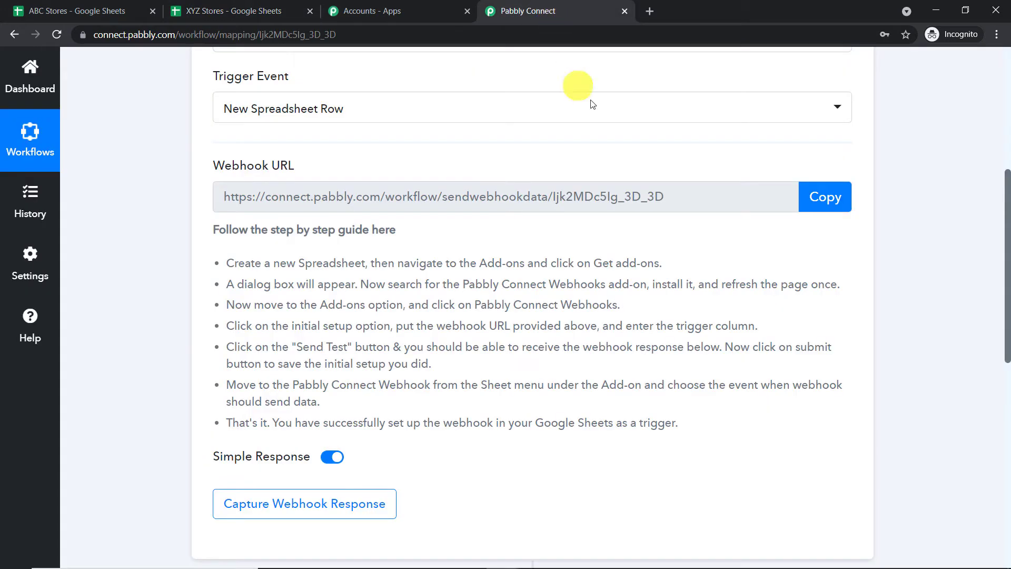
pyautogui.click(829, 209)
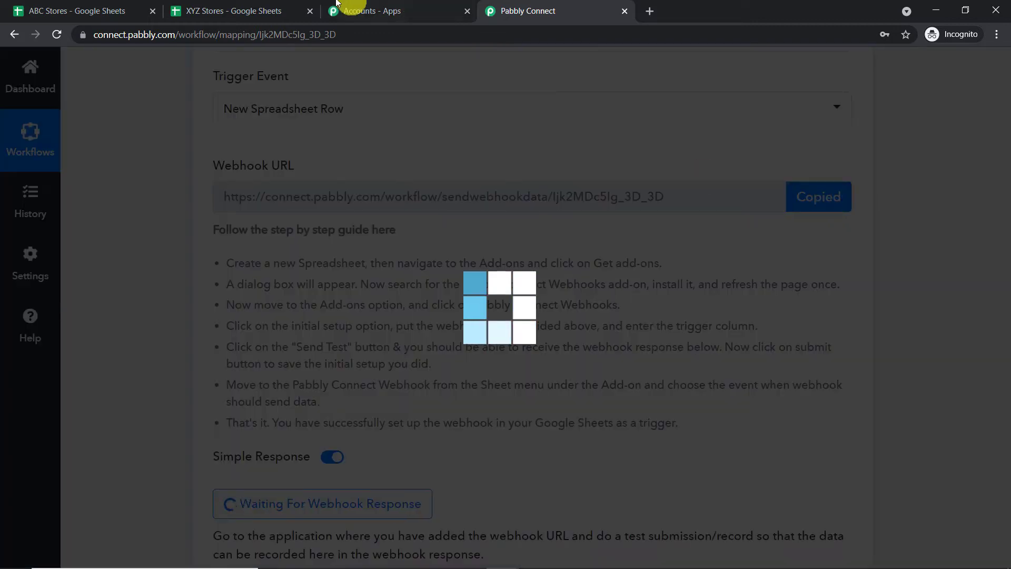
# - Paste the webhook URL, enter F as the trigger column, and submit the setup
pyautogui.click(274, 6)
pyautogui.click(413, 223)
pyautogui.rightClick(409, 225)
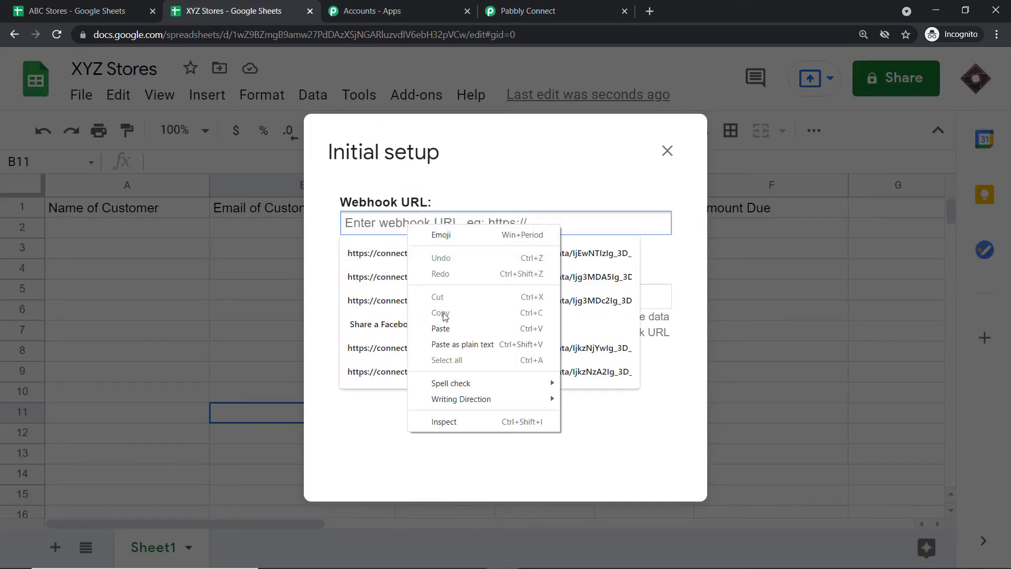
pyautogui.click(441, 329)
pyautogui.click(434, 294)
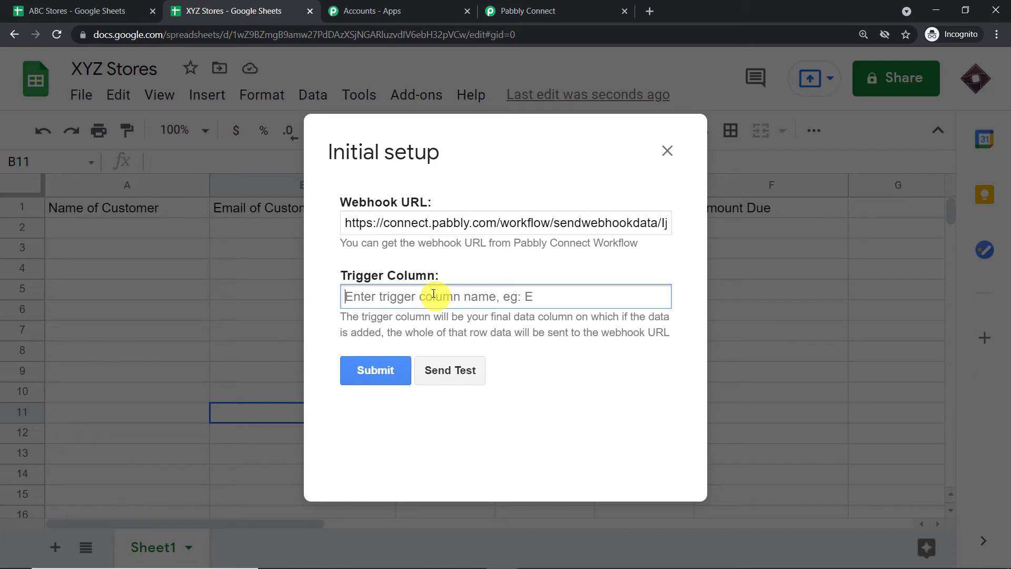
pyautogui.write('F')
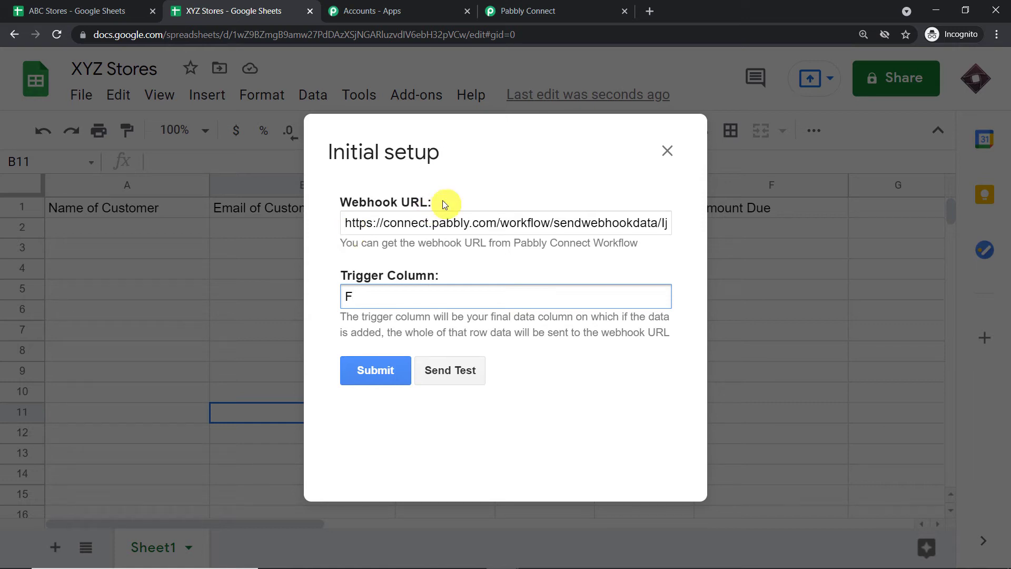
pyautogui.click(371, 375)
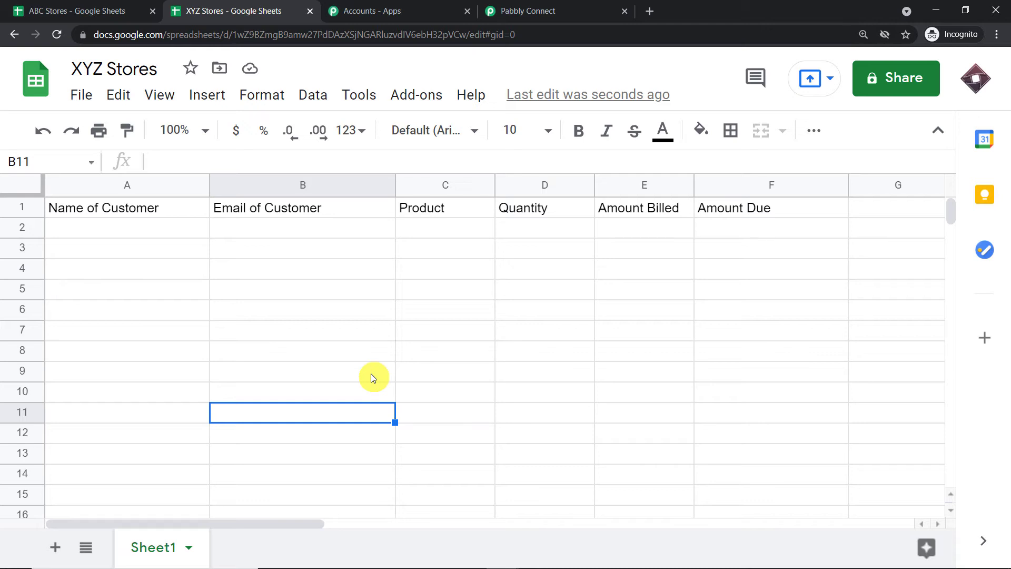
# - Enable the add-on's Send On Event option and check the Pabbly trigger awaiting a webhook response
pyautogui.click(415, 100)
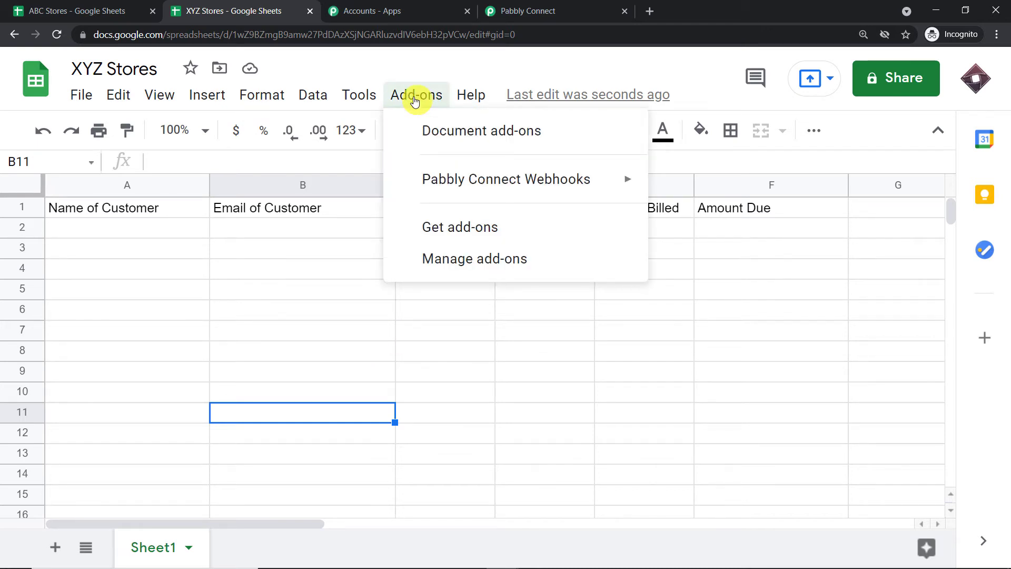
pyautogui.moveTo(424, 186)
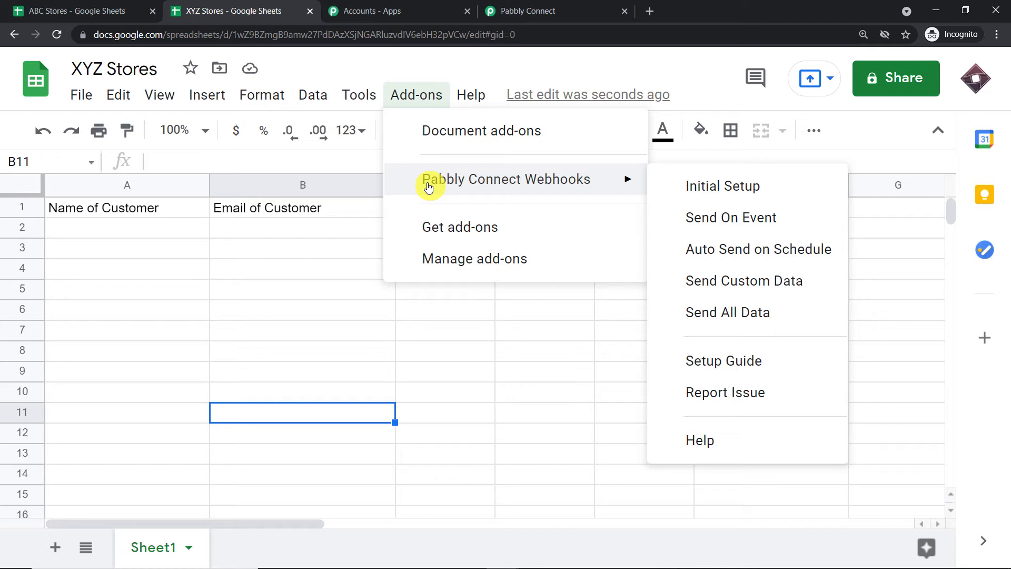
pyautogui.click(719, 218)
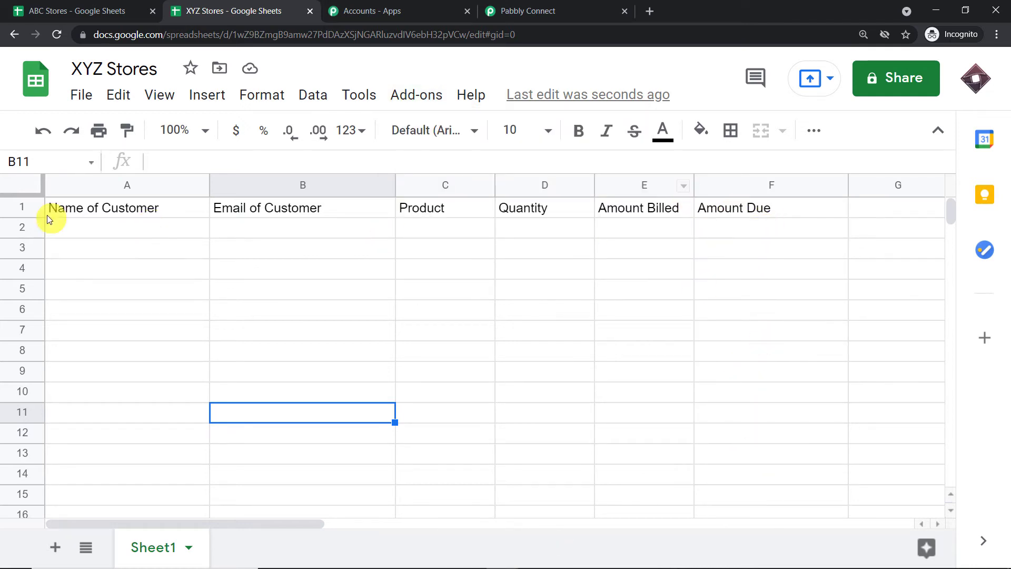
pyautogui.click(553, 7)
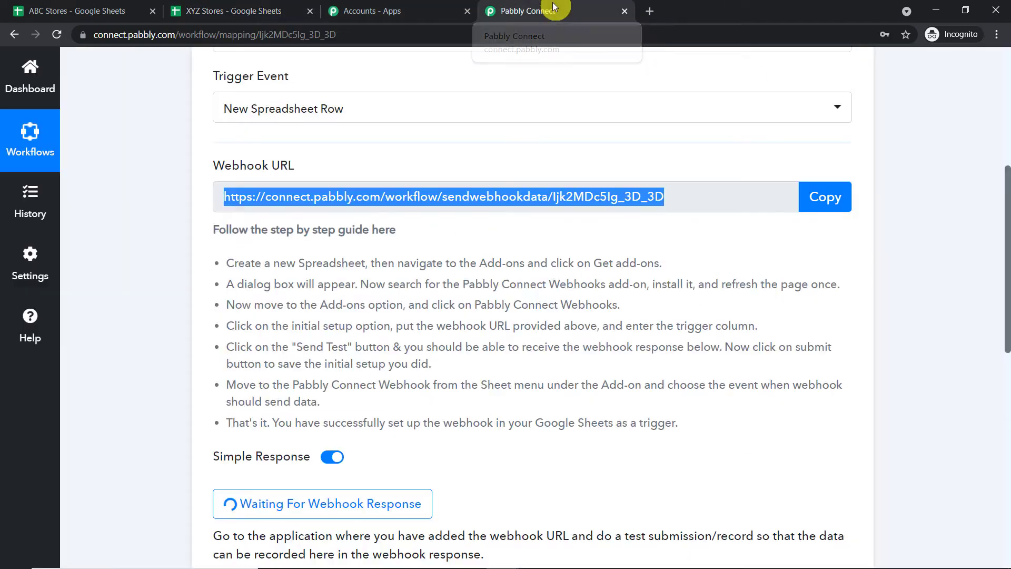
pyautogui.scroll(-4, 612, 244)
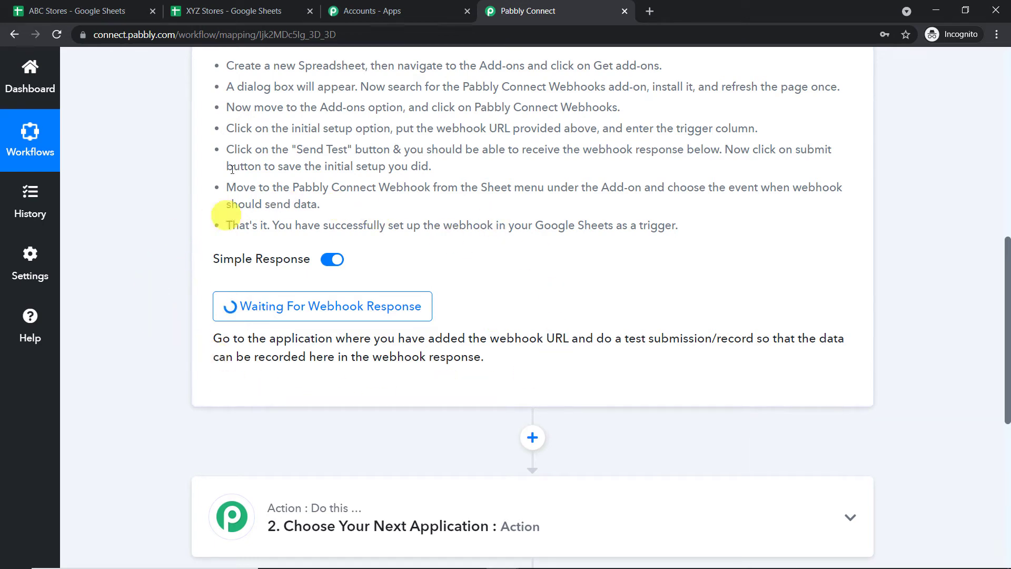
pyautogui.click(253, 10)
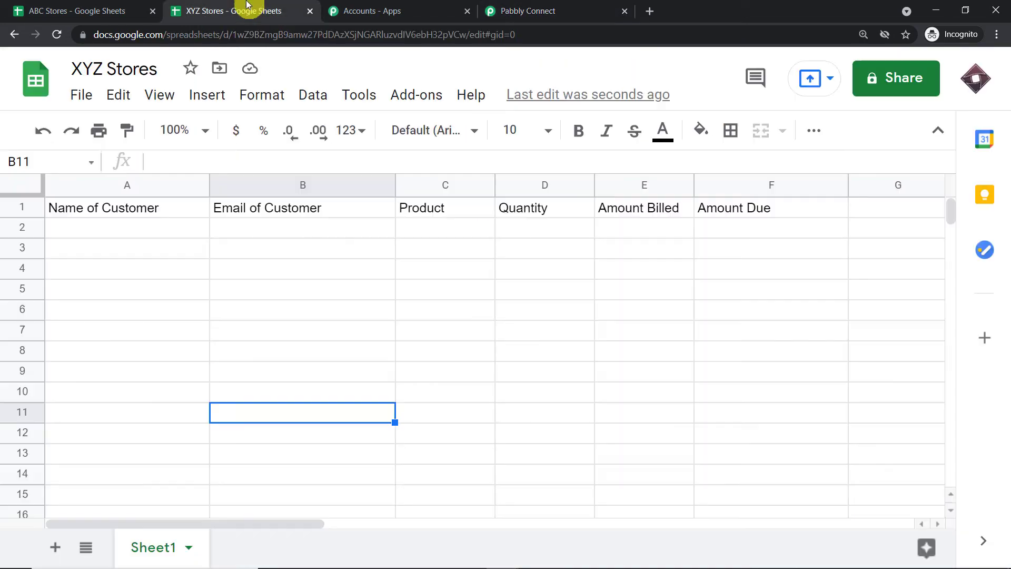
# - Fill row 2 with the customer's name, pasted e-mail, product Butter Cake and quantity 1
pyautogui.click(115, 227)
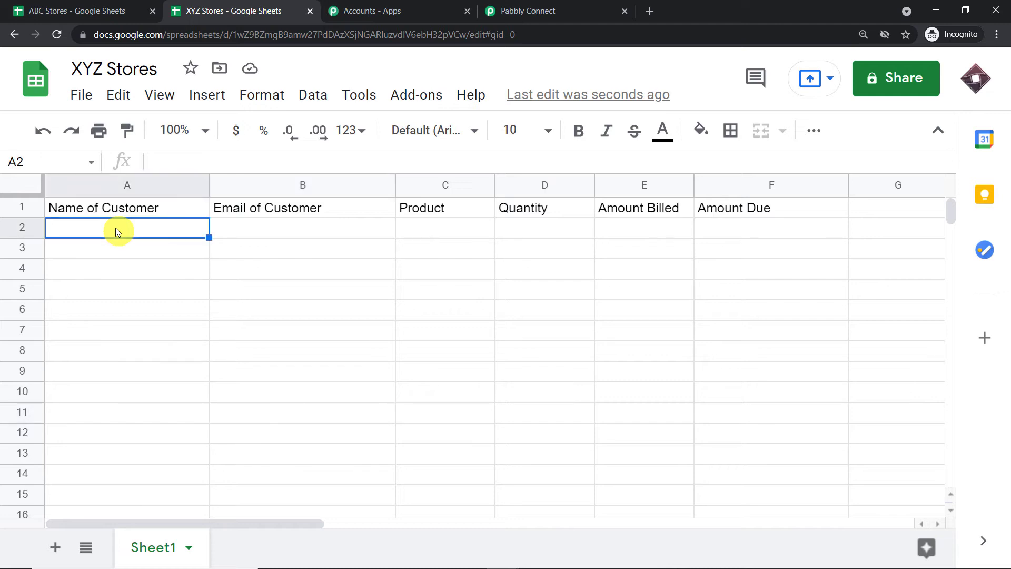
pyautogui.write('Da')
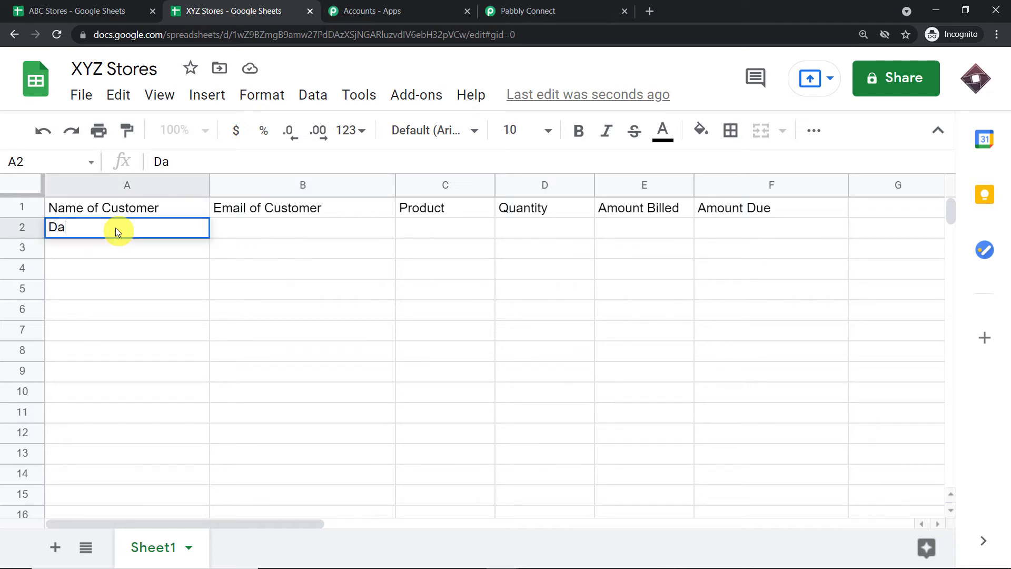
pyautogui.write('rius')
pyautogui.click(283, 235)
pyautogui.hotkey('ctrl', 'v')
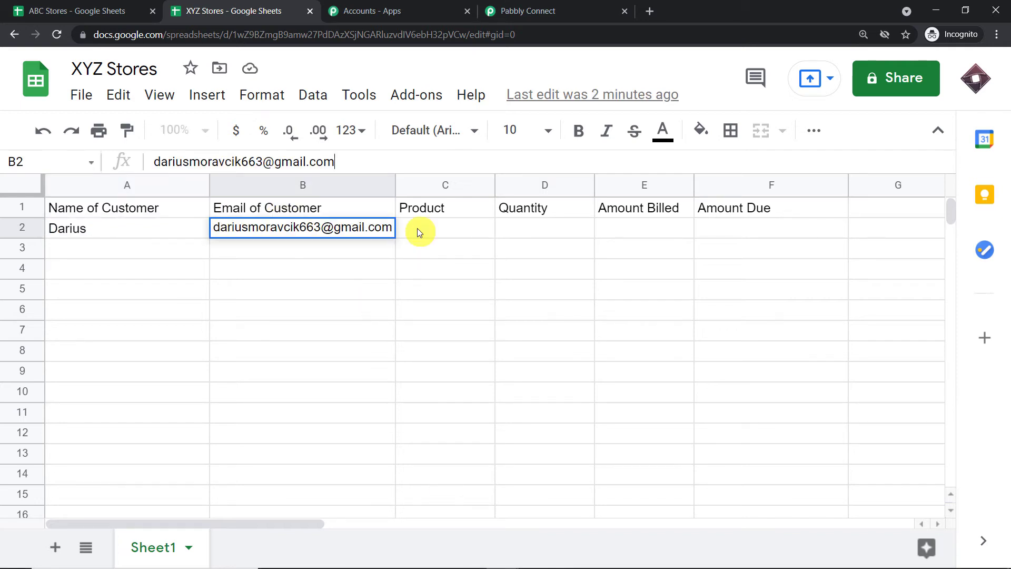
pyautogui.click(417, 229)
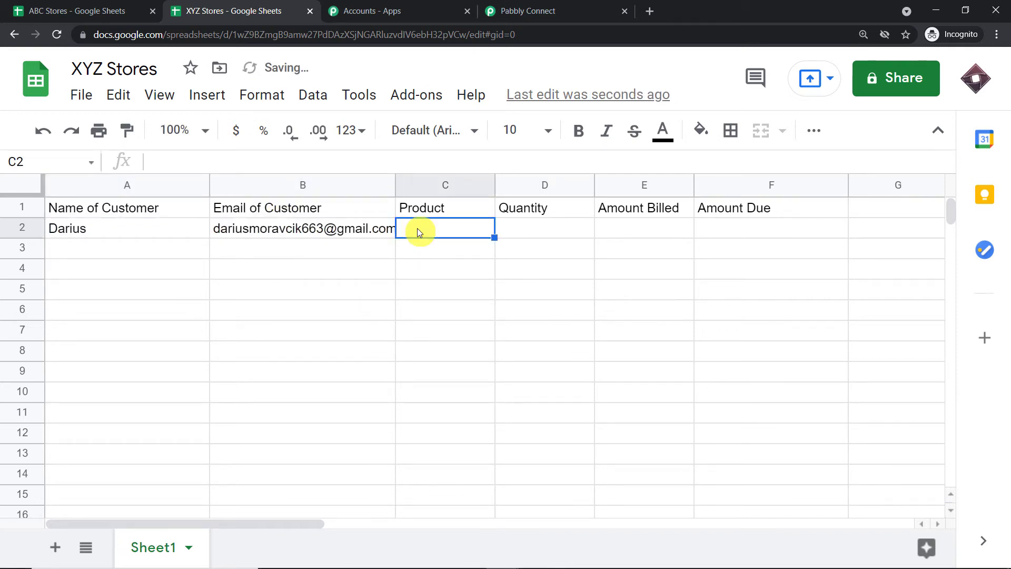
pyautogui.write('Cake')
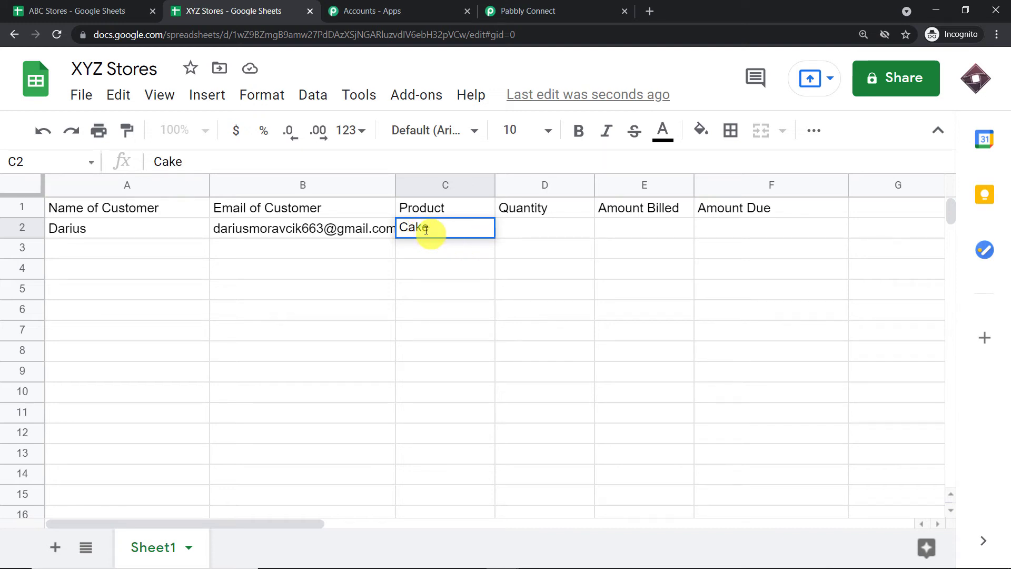
pyautogui.click(402, 226)
pyautogui.write('Butter')
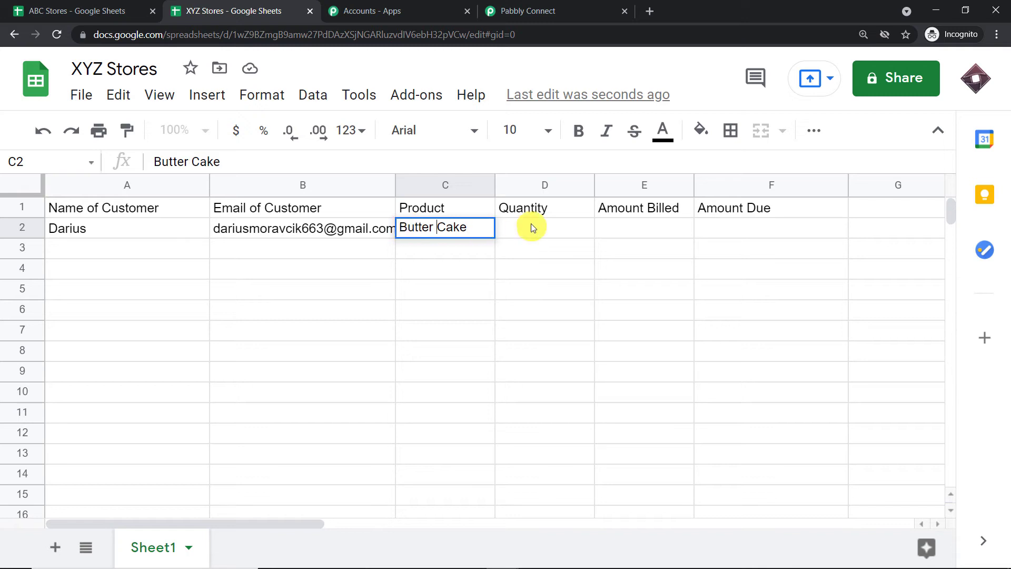
pyautogui.click(546, 226)
pyautogui.write('1')
# - Enter 500$ as Amount Billed in E2 and 200$ as Amount Due in F2
pyautogui.click(655, 227)
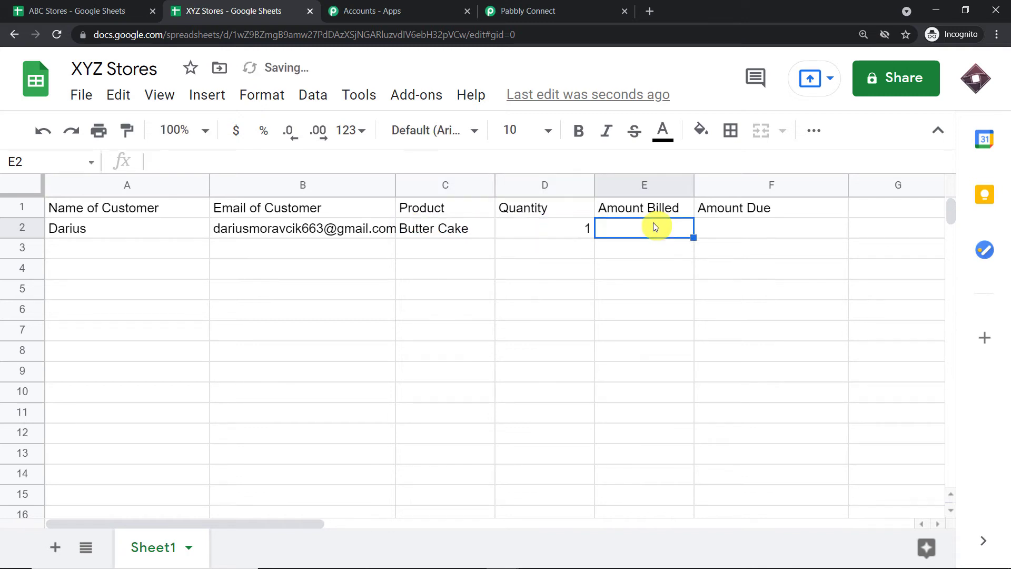
pyautogui.write('500')
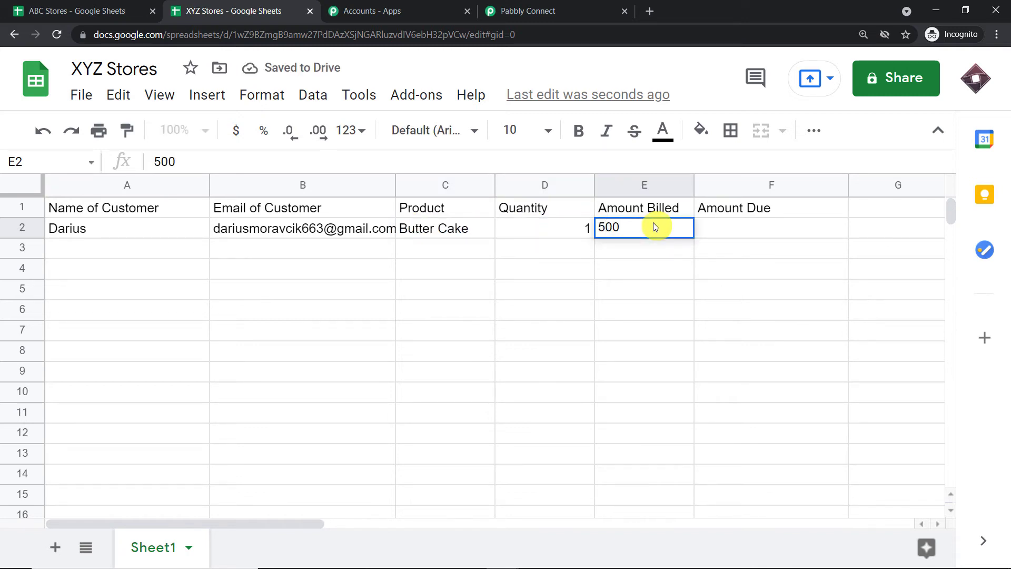
pyautogui.write('$')
pyautogui.click(724, 229)
pyautogui.write('200')
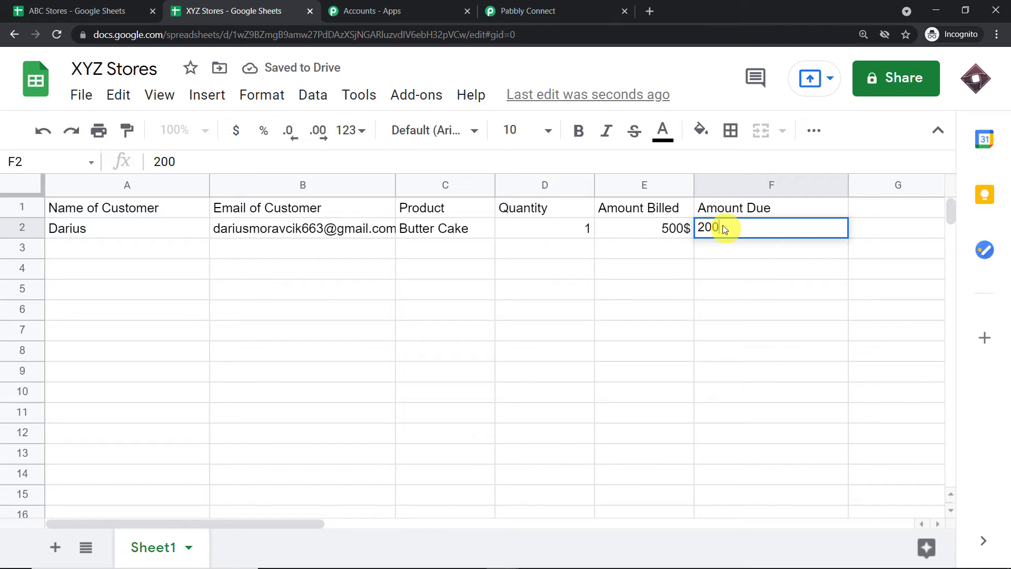
pyautogui.write('$')
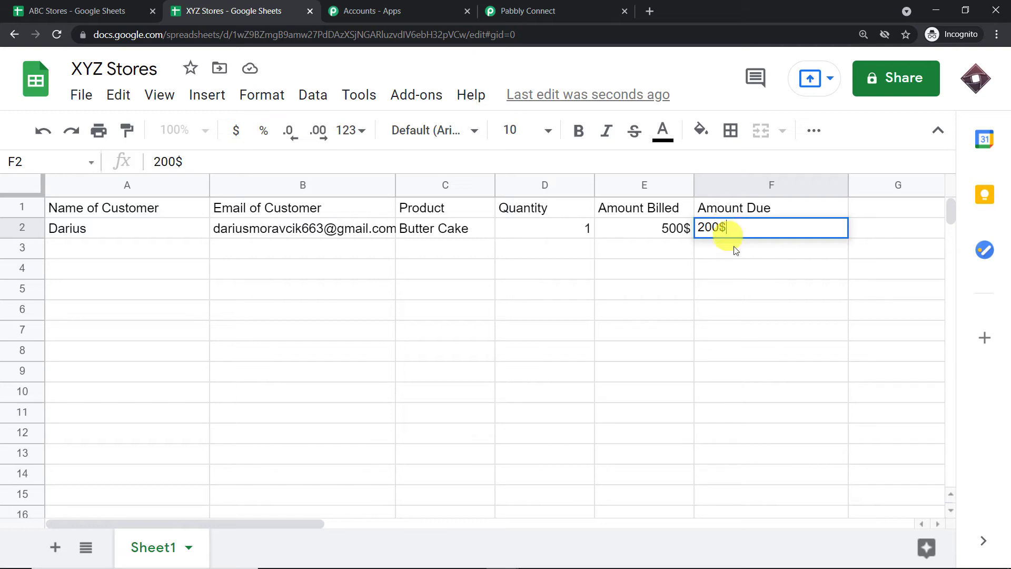
pyautogui.click(635, 292)
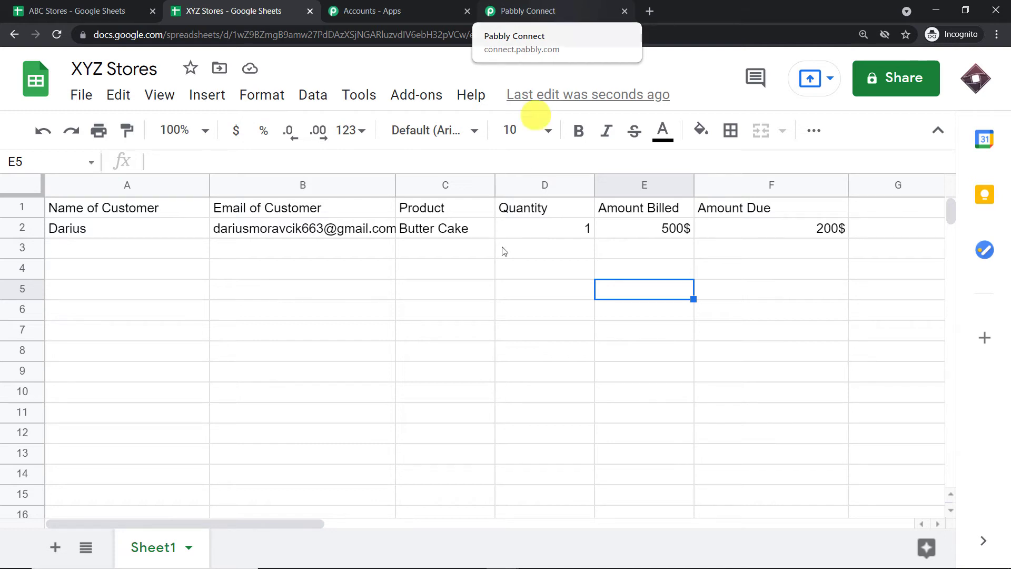
# - Back in Pabbly Connect, inspect the captured customer name and e-mail values
pyautogui.click(564, 6)
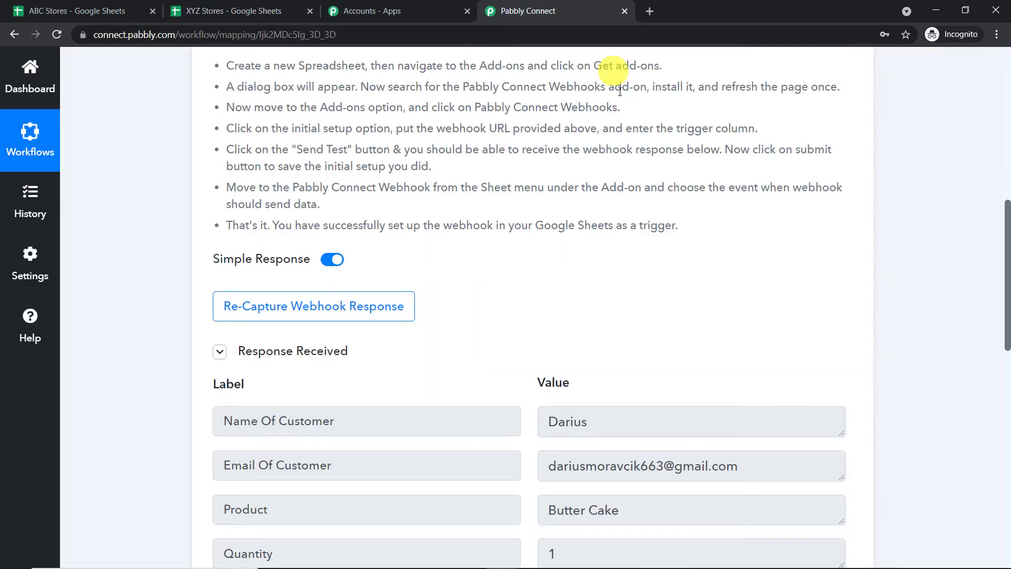
pyautogui.scroll(-3, 653, 184)
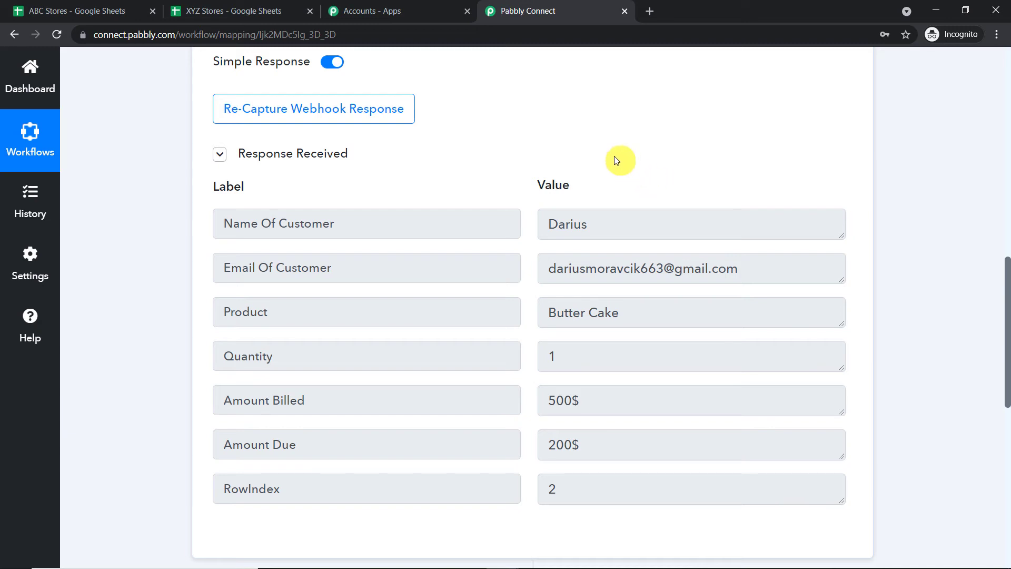
pyautogui.moveTo(606, 223); pyautogui.dragTo(199, 208)
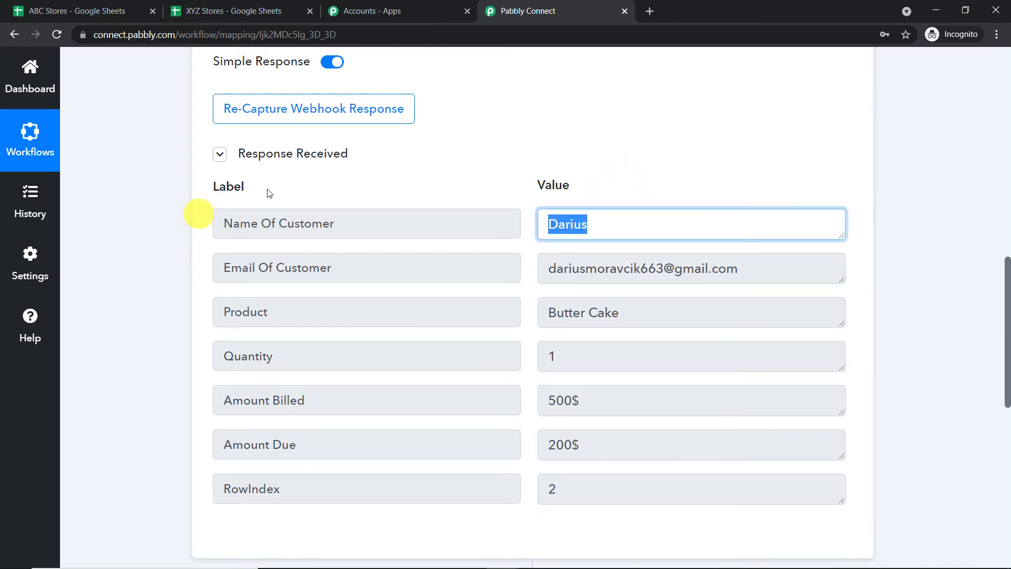
pyautogui.scroll(-1, 608, 172)
pyautogui.moveTo(759, 216); pyautogui.dragTo(464, 204)
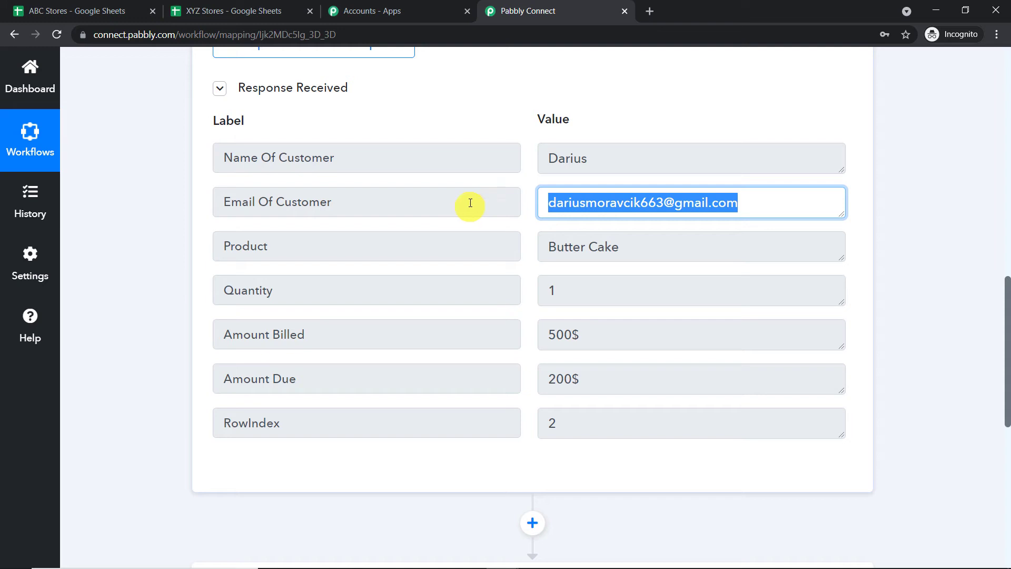
pyautogui.scroll(-1, 606, 198)
# - Check the captured Product, Quantity 1, Amount Billed 500$ and Amount Due 200$ values
pyautogui.press('Tab')
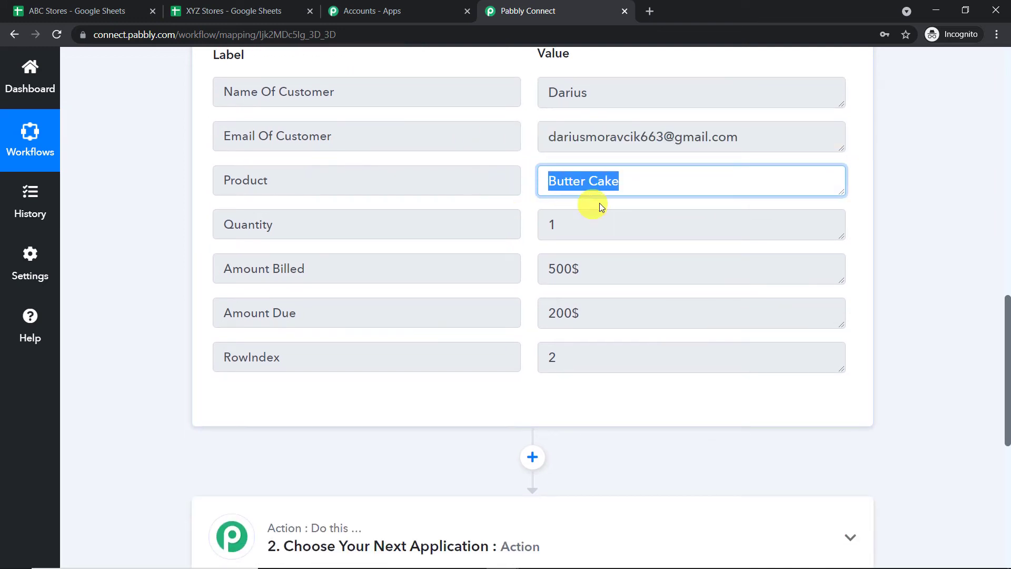
pyautogui.press('Tab')
pyautogui.scroll(-1, 526, 220)
pyautogui.press('Tab')
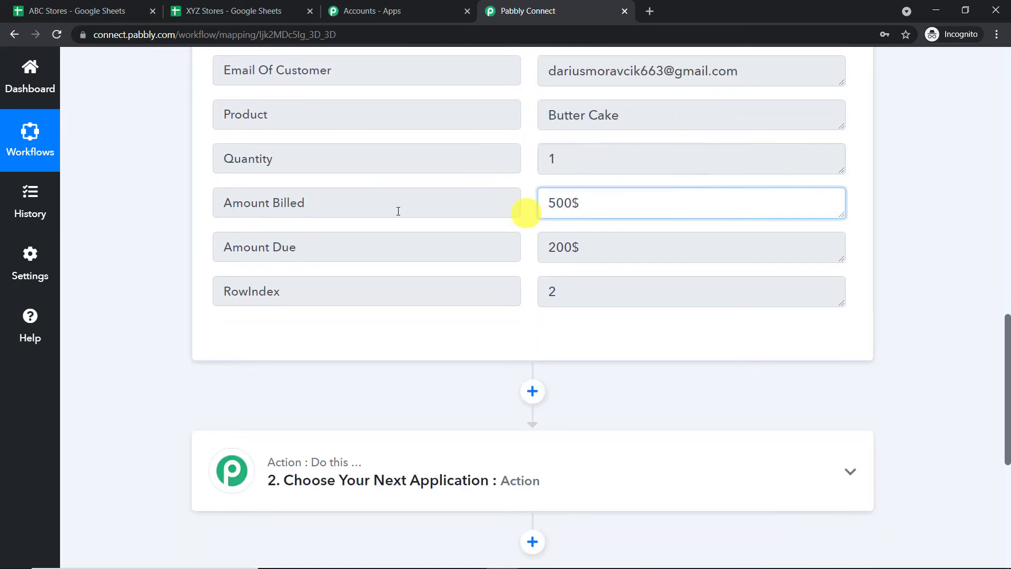
pyautogui.press('Tab')
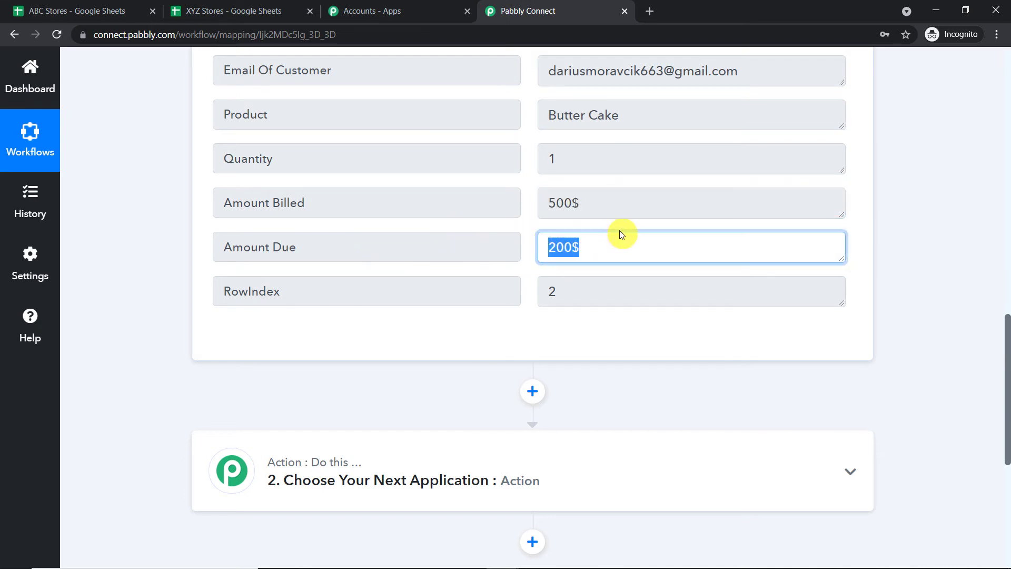
pyautogui.scroll(3, 619, 229)
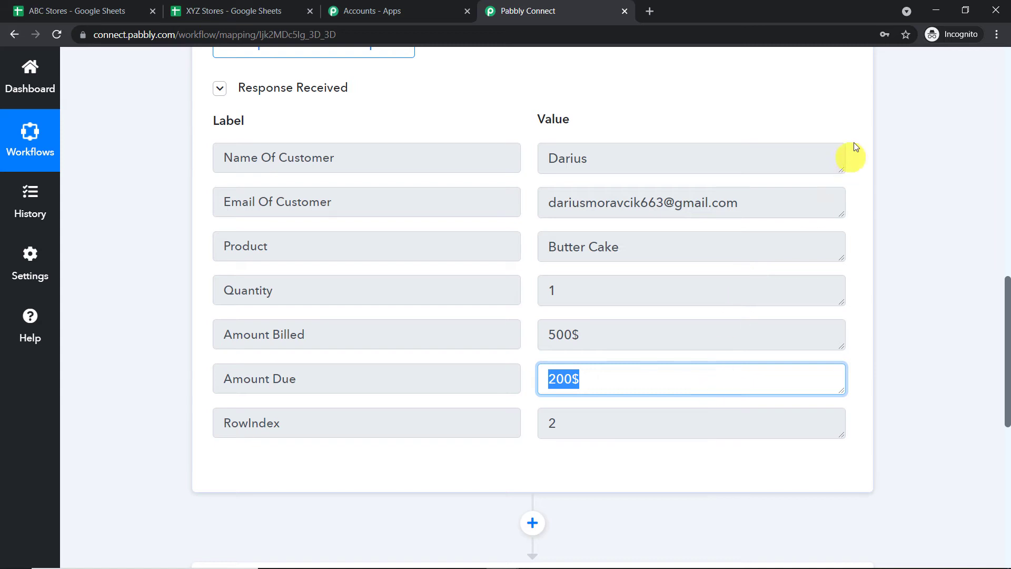
pyautogui.click(846, 108)
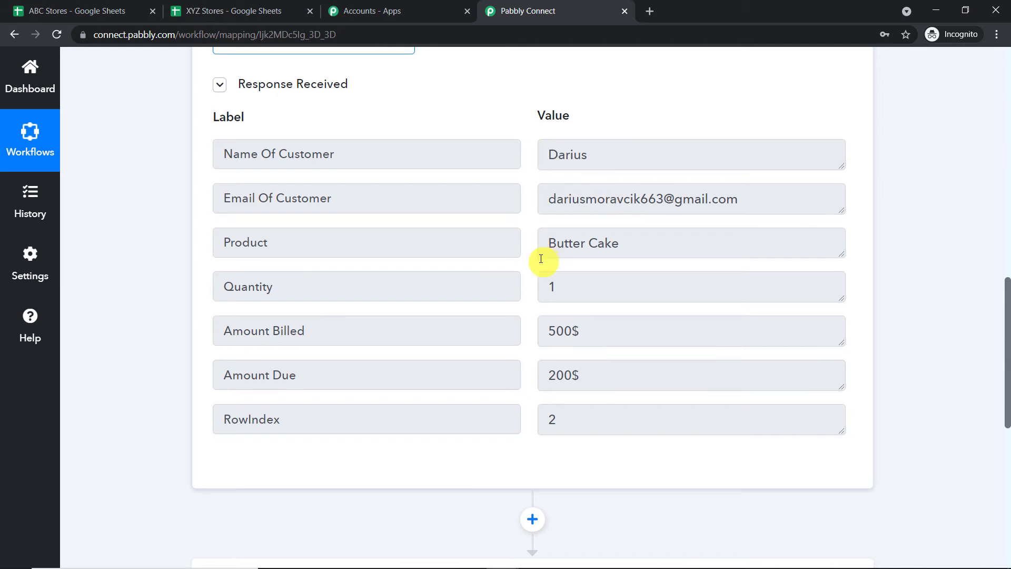
pyautogui.scroll(-8, 541, 258)
# - Set the next action to Gmail with the Send an Email event
pyautogui.click(428, 161)
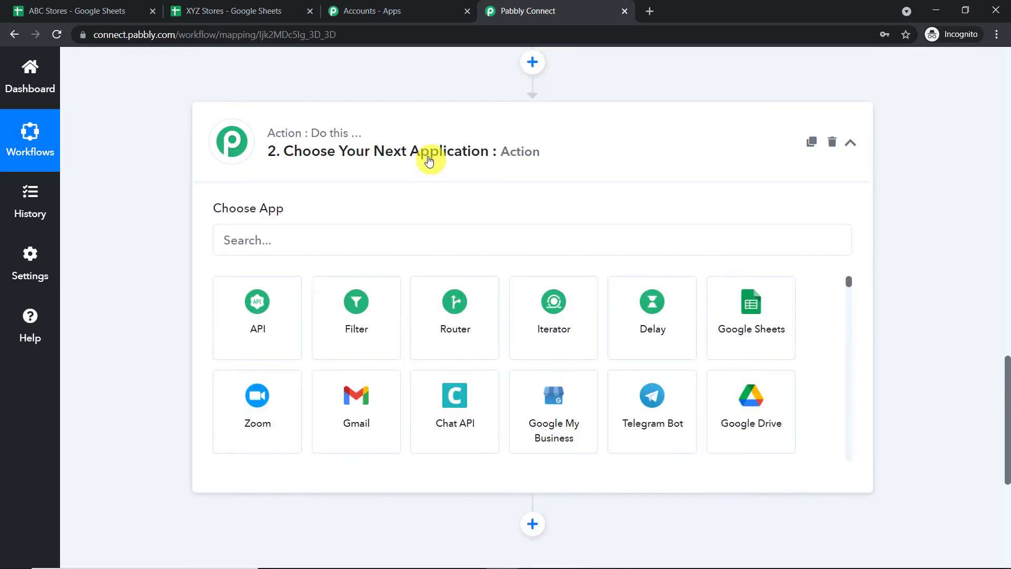
pyautogui.click(382, 237)
pyautogui.click(349, 421)
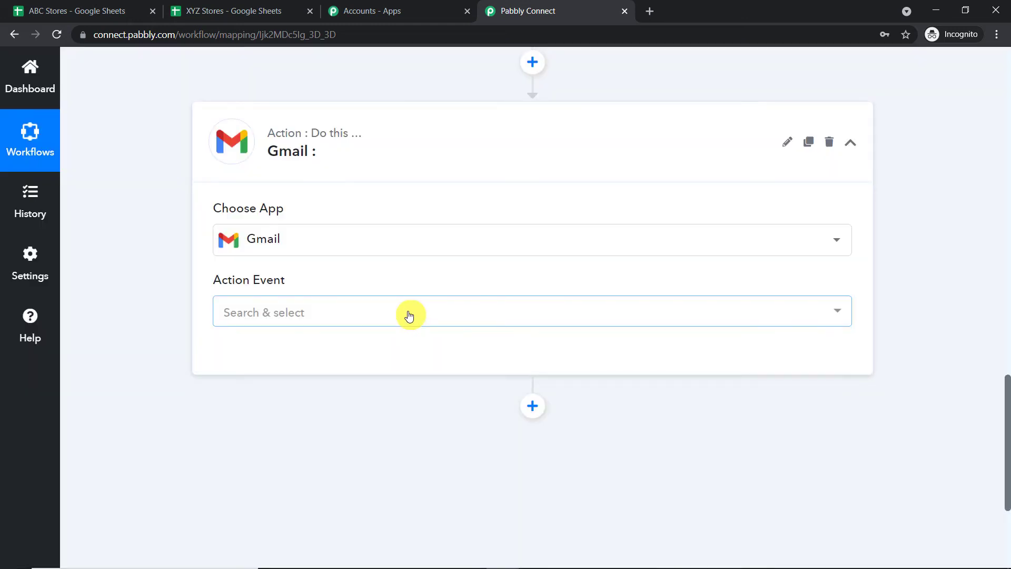
pyautogui.click(375, 312)
pyautogui.click(324, 384)
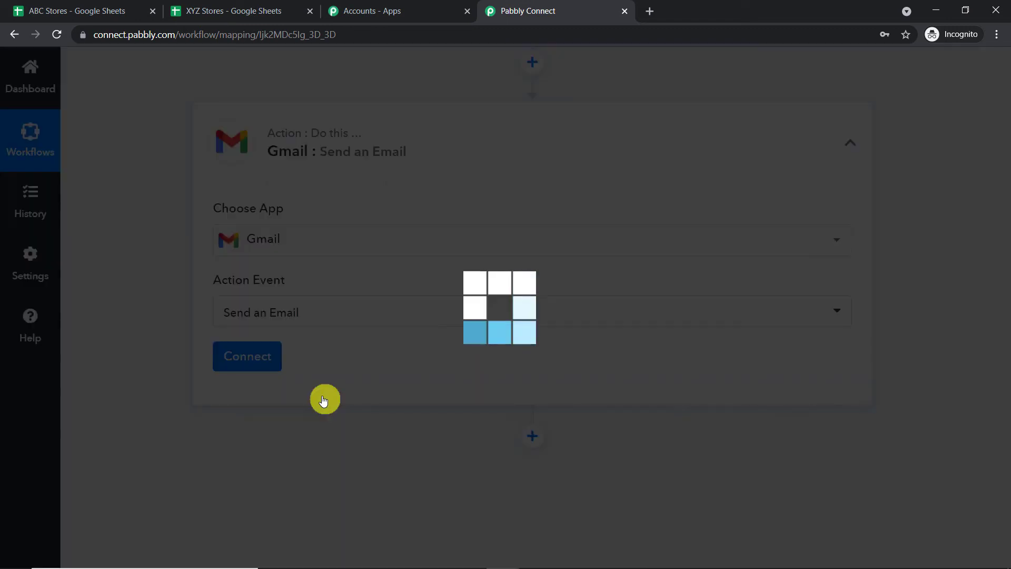
# - Add a new Gmail connection, choose the Google account and allow Pabbly Connect access
pyautogui.click(248, 358)
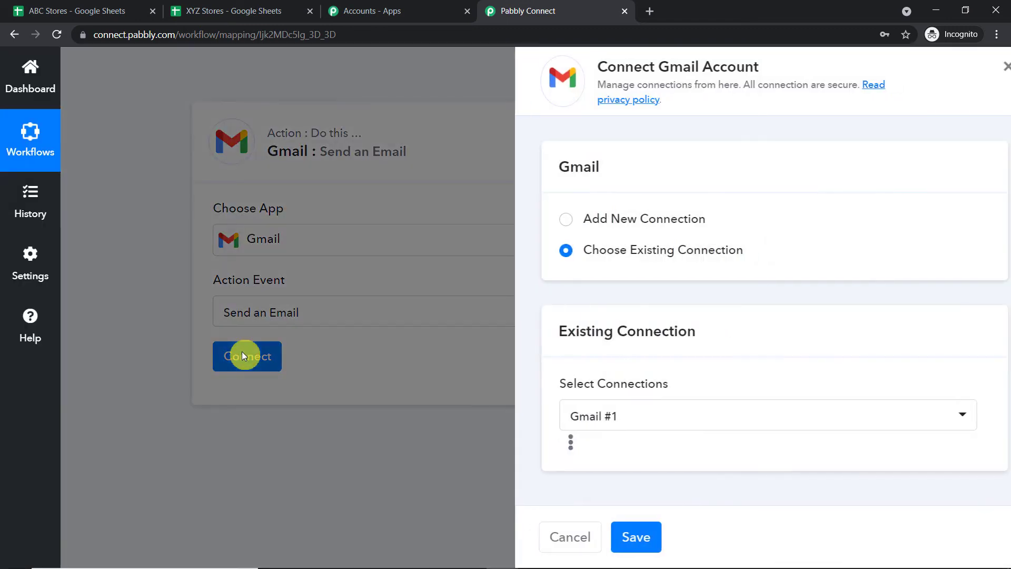
pyautogui.click(537, 222)
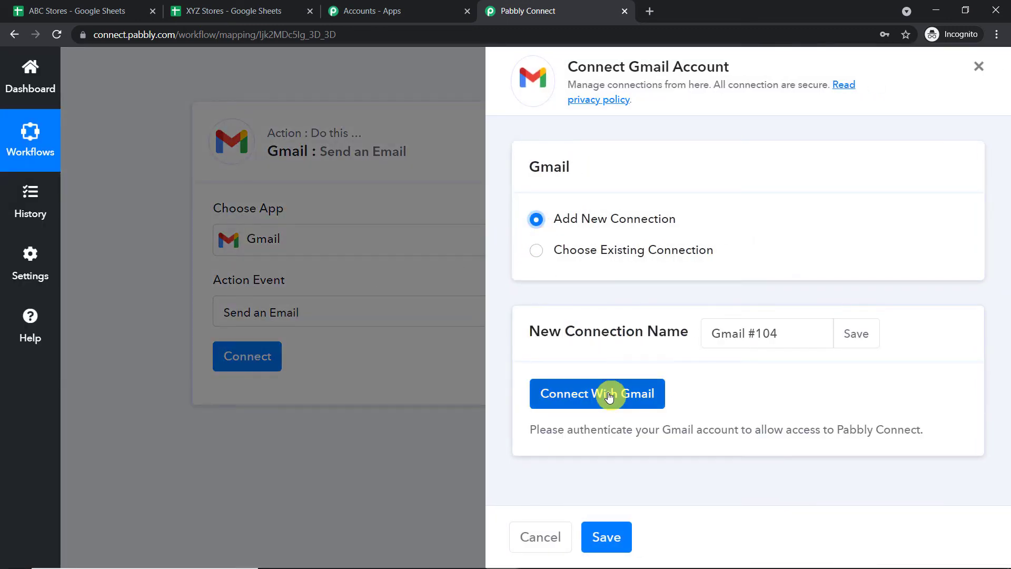
pyautogui.click(605, 393)
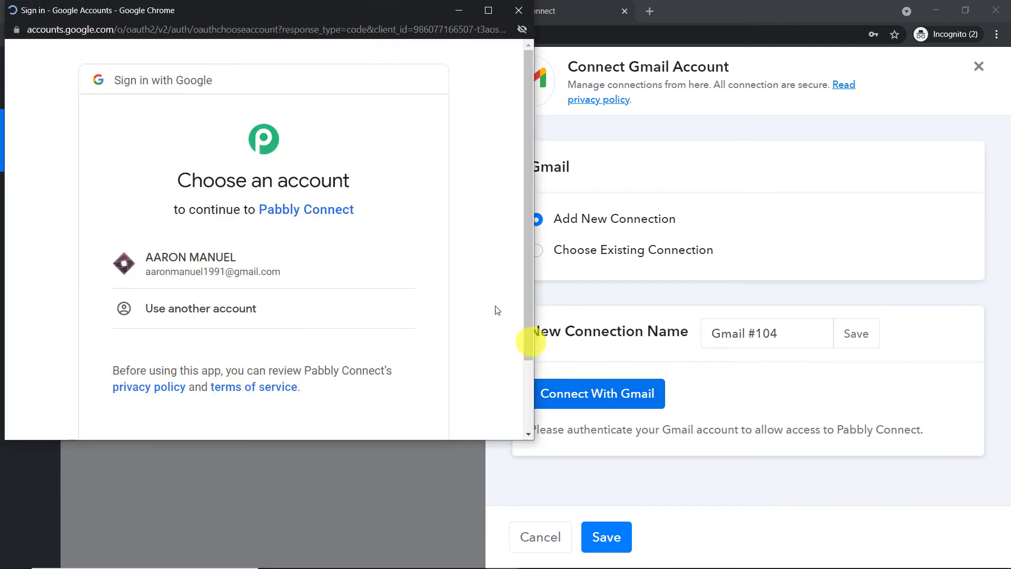
pyautogui.moveTo(262, 14); pyautogui.dragTo(723, 72)
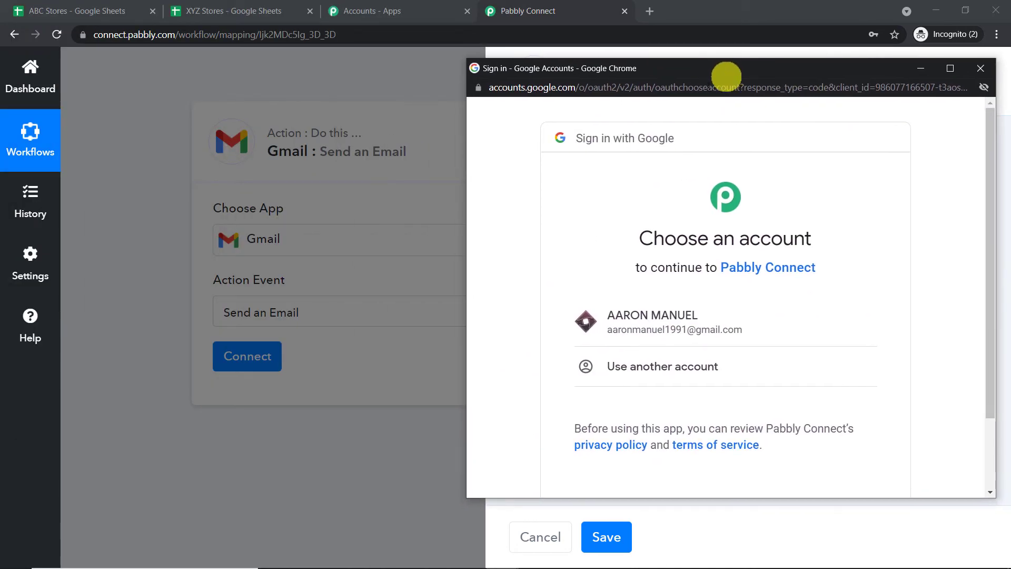
pyautogui.click(680, 321)
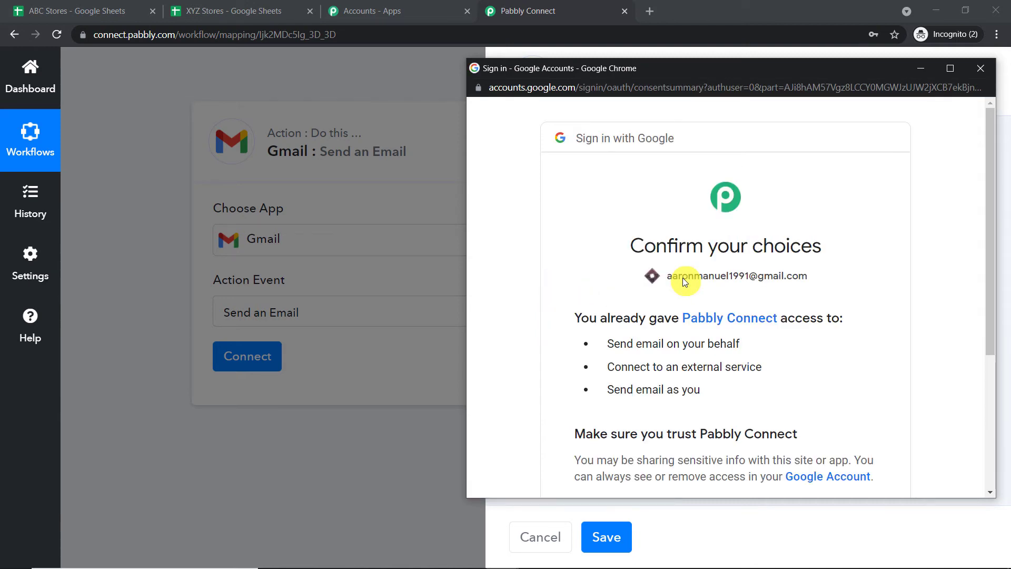
pyautogui.moveTo(700, 71); pyautogui.dragTo(581, 42)
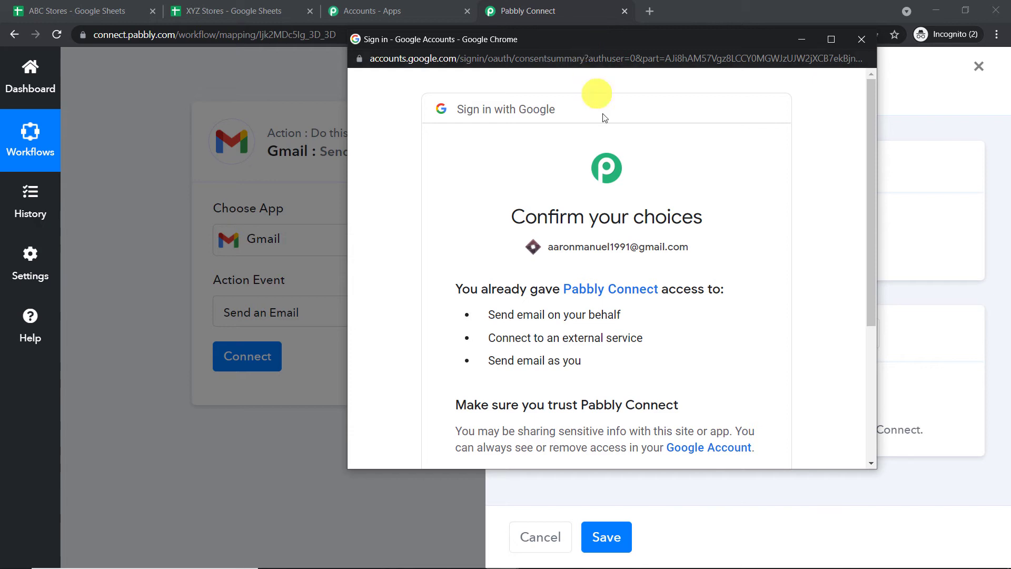
pyautogui.scroll(-4, 652, 233)
pyautogui.click(712, 357)
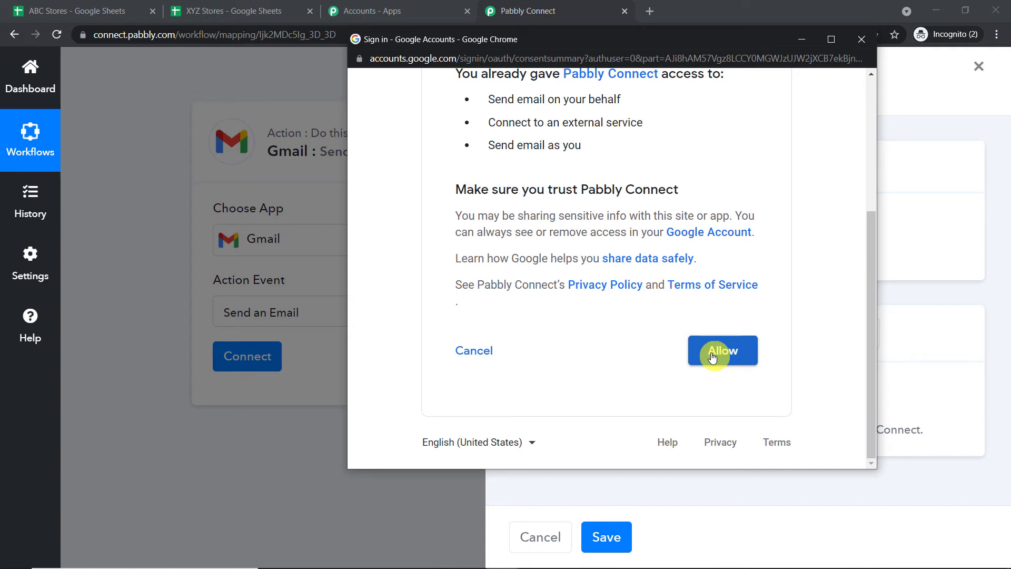
pyautogui.click(713, 356)
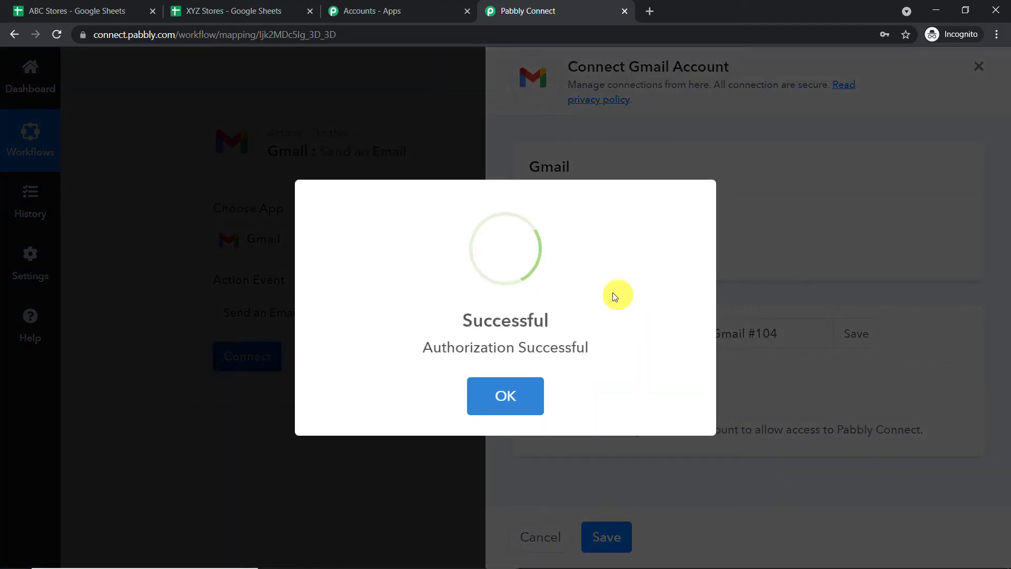
# - Review the Send an Email fields alongside the captured customer name value
pyautogui.scroll(-3, 505, 253)
pyautogui.scroll(-10, 405, 201)
pyautogui.scroll(10, 431, 253)
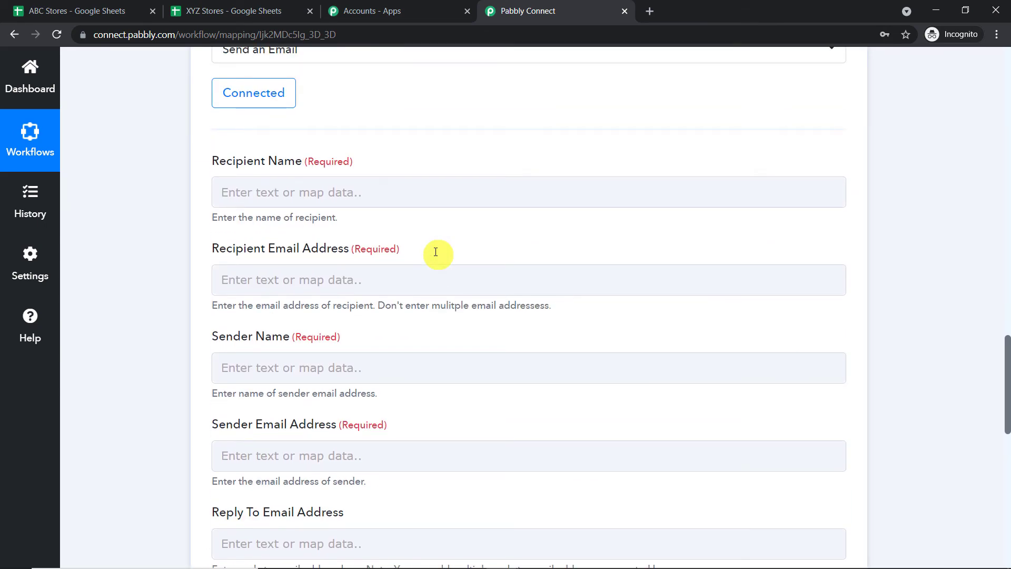
pyautogui.scroll(3, 435, 252)
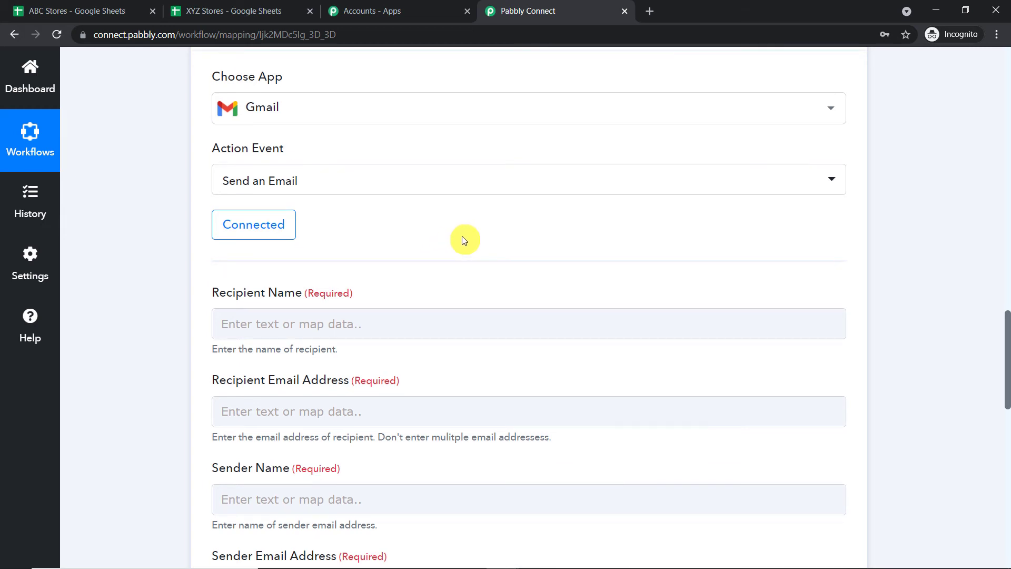
pyautogui.scroll(-3, 463, 239)
pyautogui.click(341, 194)
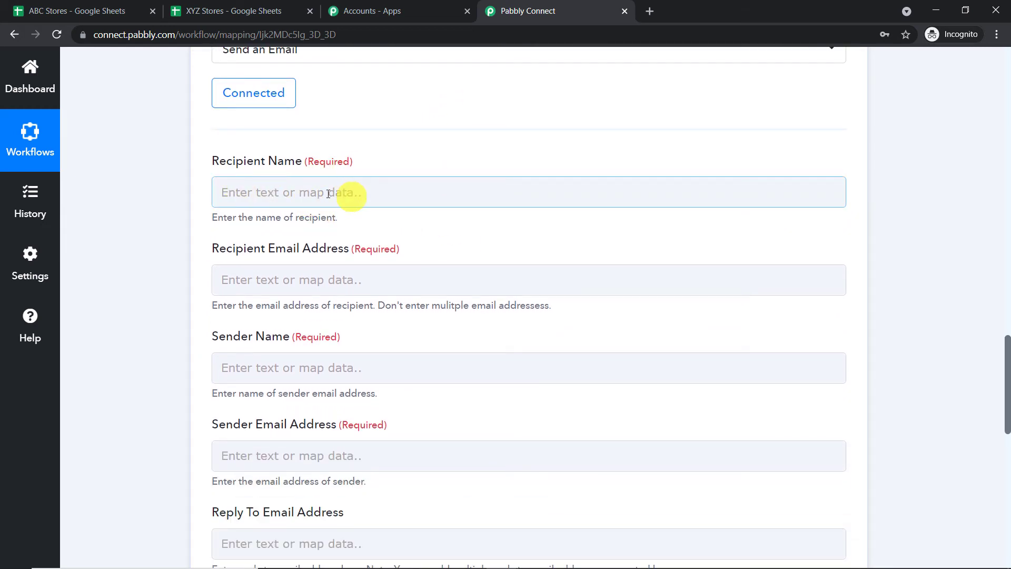
pyautogui.click(1007, 235)
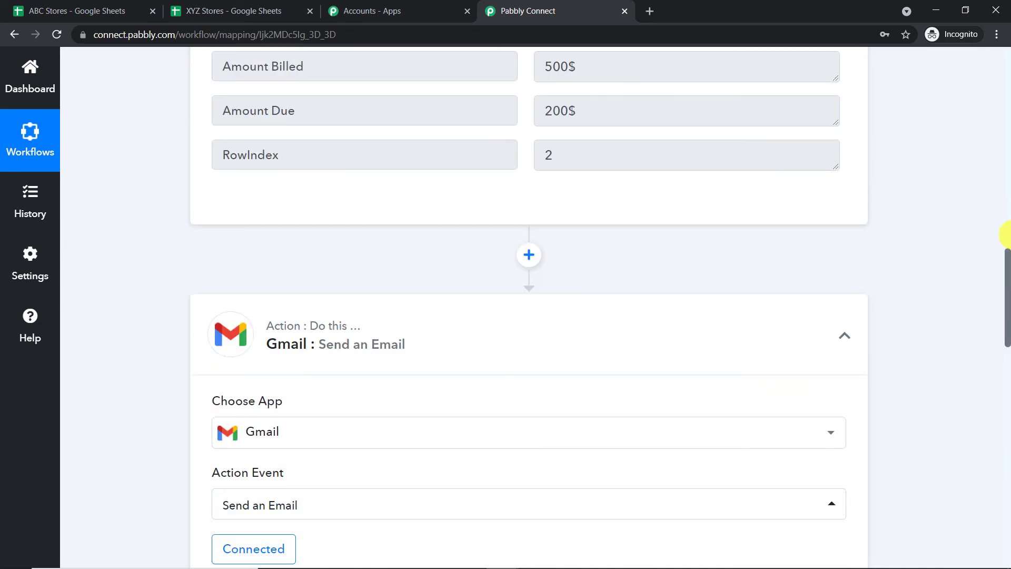
pyautogui.scroll(-5, 1006, 235)
pyautogui.doubleClick(598, 90)
pyautogui.scroll(-3, 1007, 284)
pyautogui.moveTo(1007, 285); pyautogui.dragTo(1007, 381)
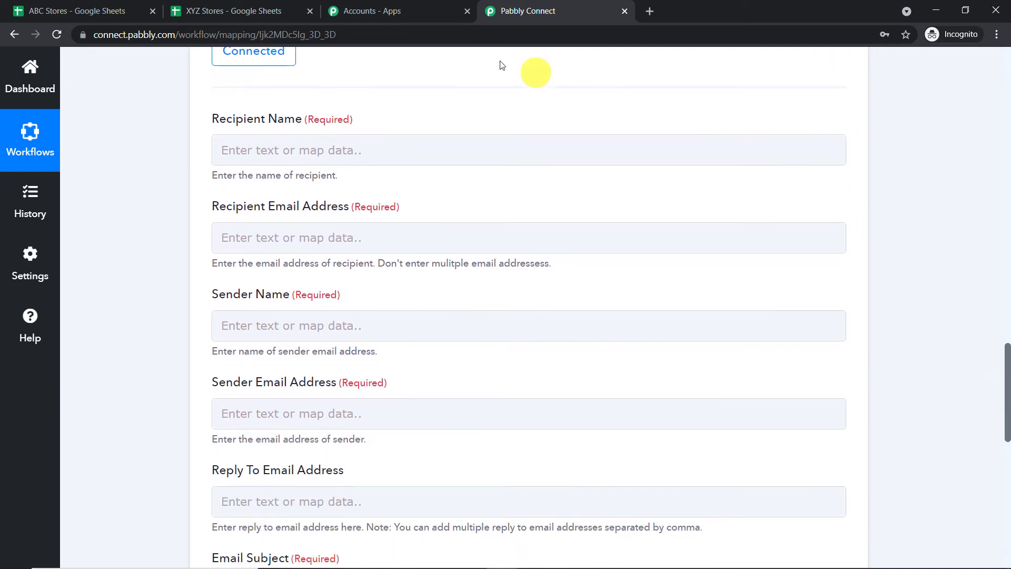
# - Map Name Of Customer to Recipient Name and Email Of Customer to Recipient Email Address
pyautogui.click(382, 152)
pyautogui.click(356, 278)
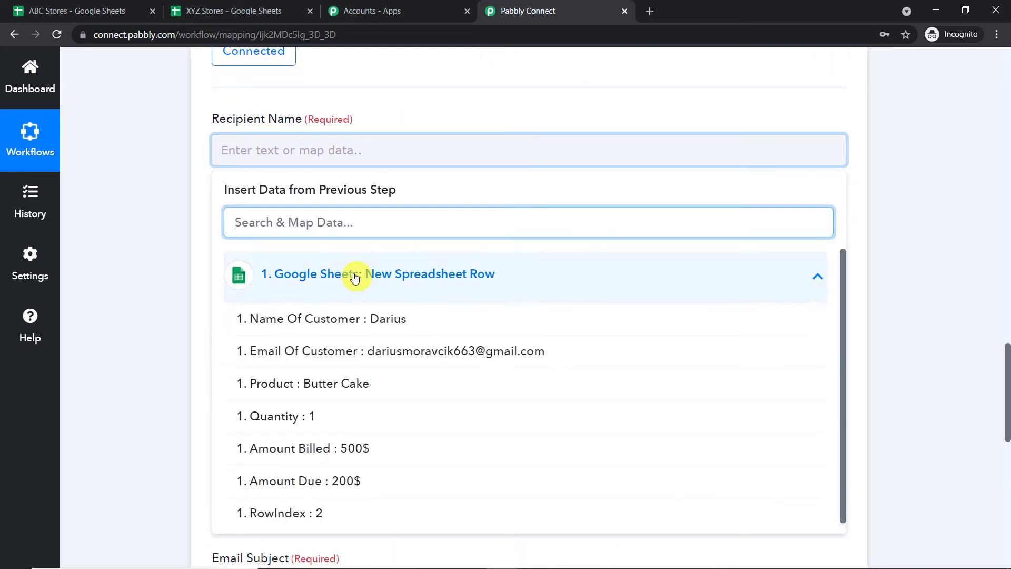
pyautogui.click(349, 319)
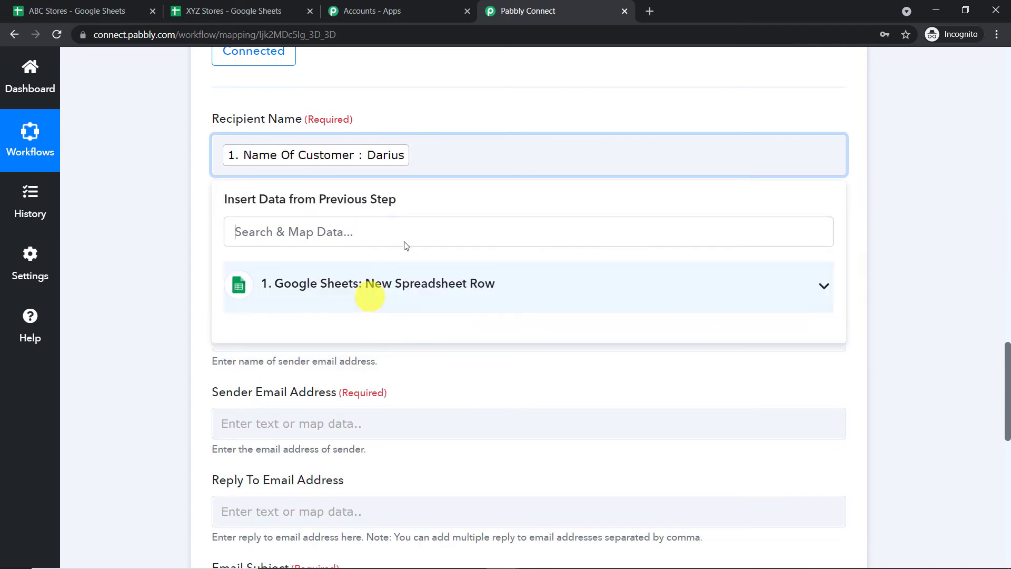
pyautogui.click(516, 114)
pyautogui.scroll(-3, 515, 115)
pyautogui.click(514, 120)
pyautogui.click(381, 239)
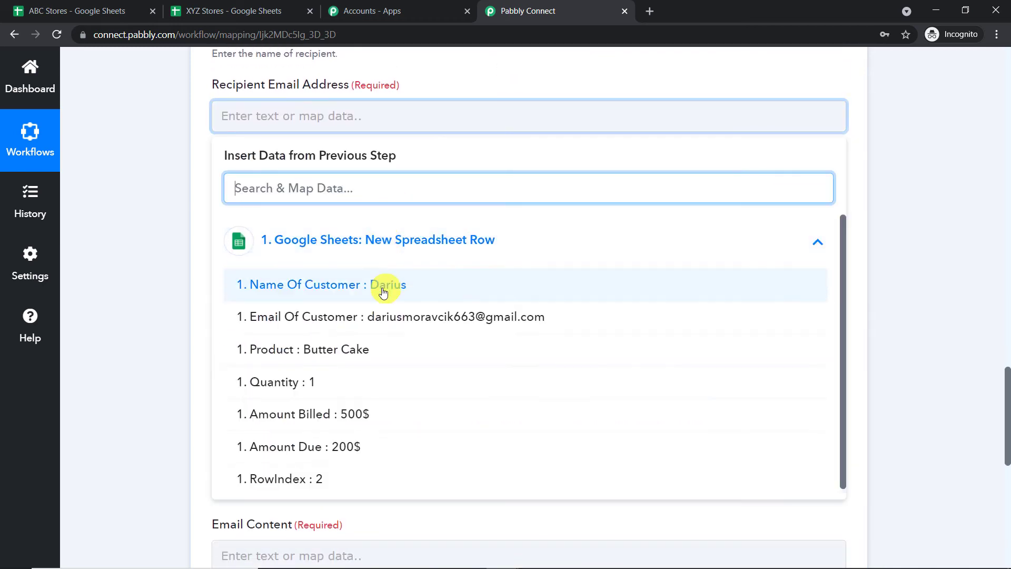
pyautogui.click(382, 318)
pyautogui.click(545, 79)
pyautogui.scroll(-1, 477, 106)
# - Set the sender name to XYZ stores and type in the sender's e-mail address
pyautogui.click(390, 146)
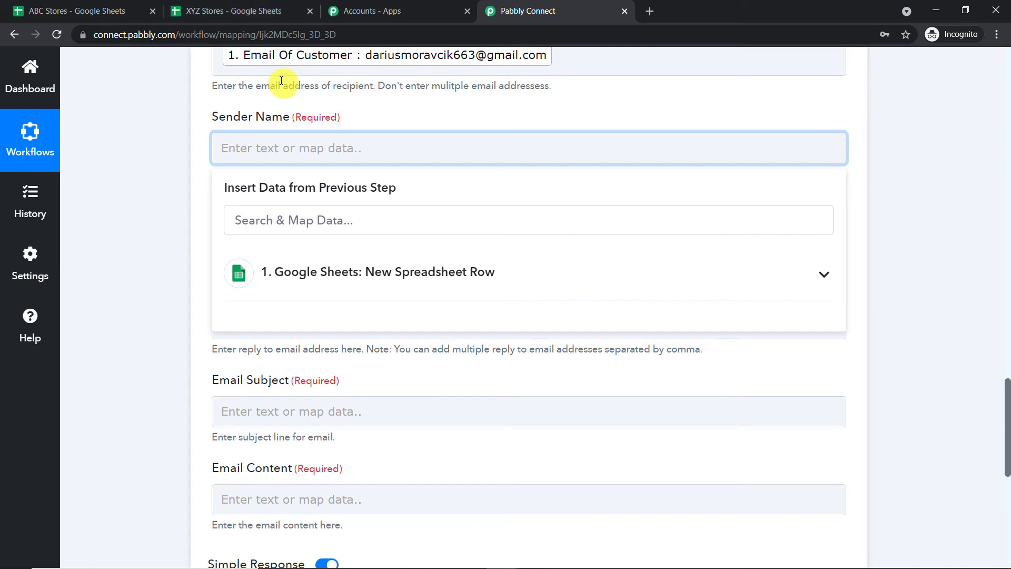
pyautogui.write('XYZ stores')
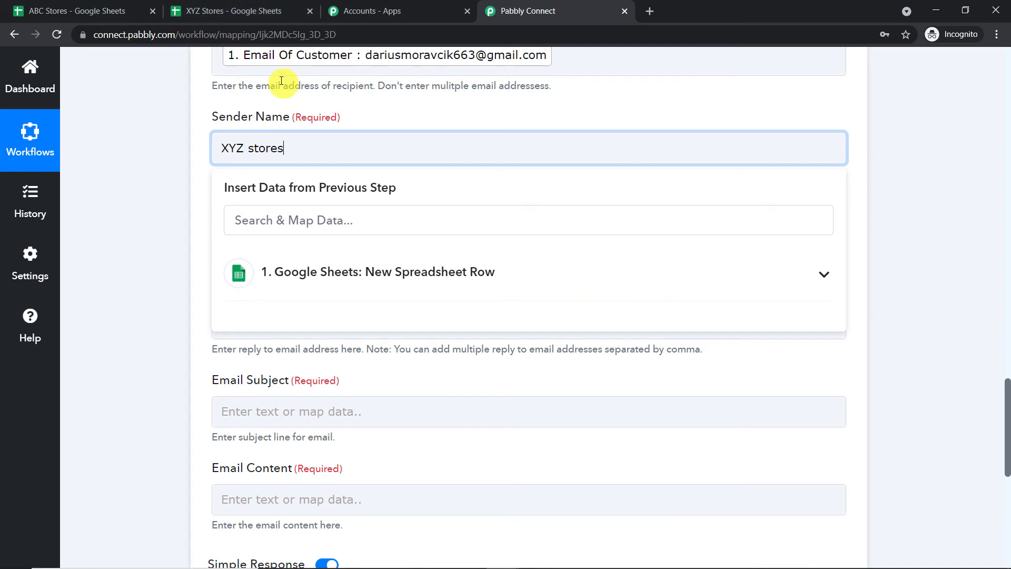
pyautogui.click(365, 109)
pyautogui.scroll(-3, 367, 111)
pyautogui.click(340, 104)
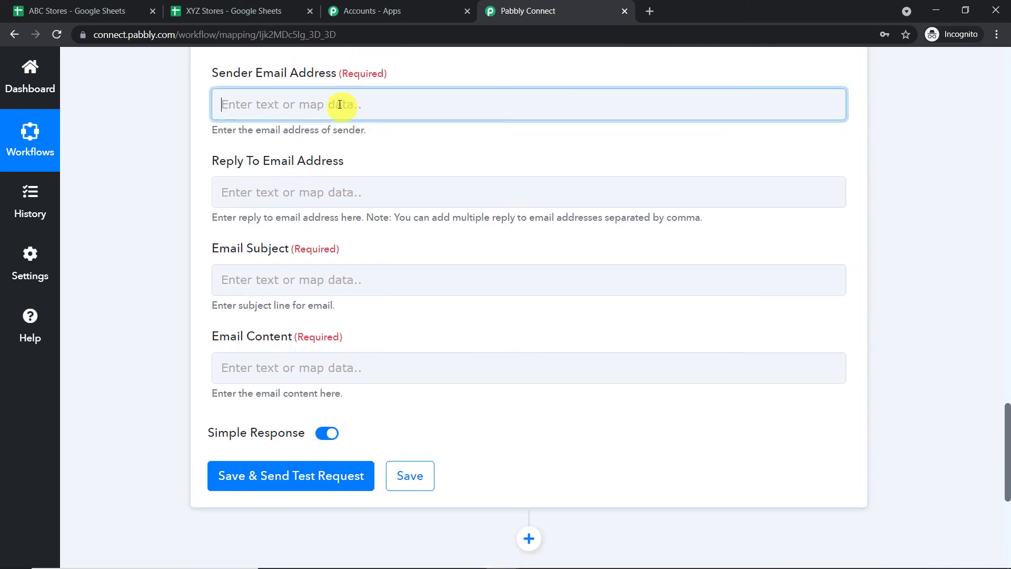
pyautogui.click(470, 67)
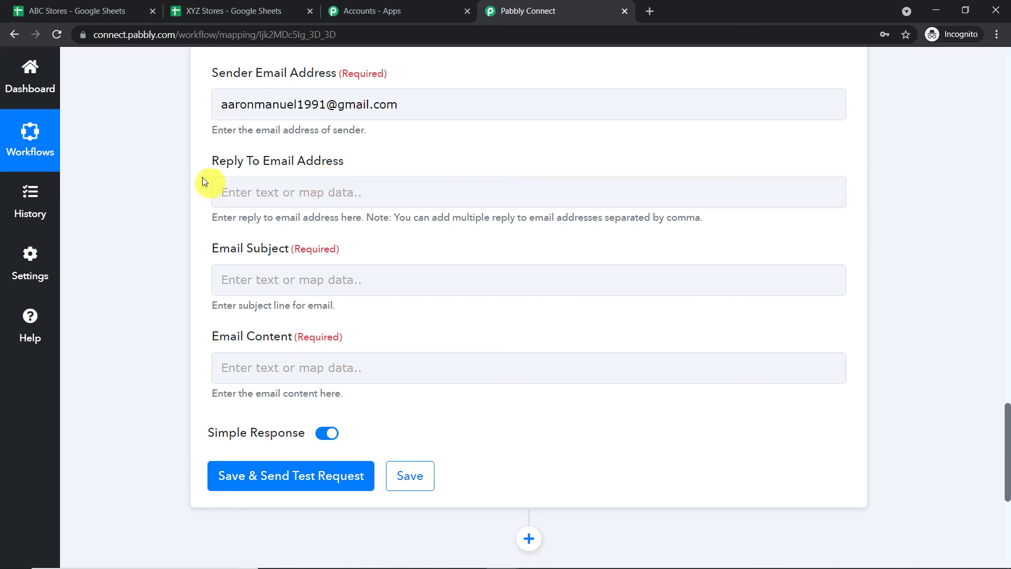
pyautogui.scroll(-2, 337, 170)
# - Set the email subject to 'Amount Due'
pyautogui.click(266, 151)
pyautogui.click(264, 150)
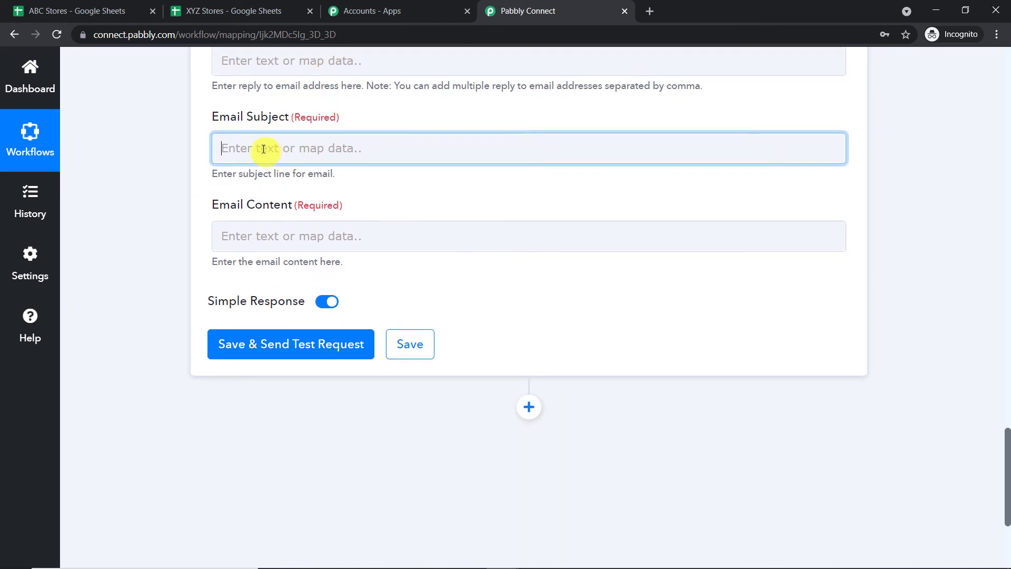
pyautogui.write('Amount')
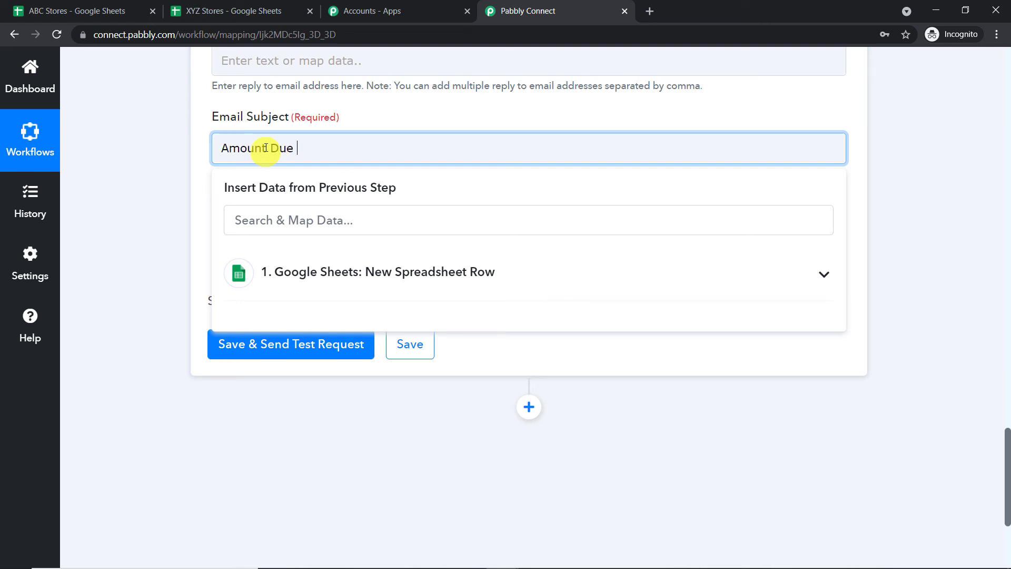
pyautogui.write(' Due')
pyautogui.scroll(-1, 279, 142)
pyautogui.click(896, 108)
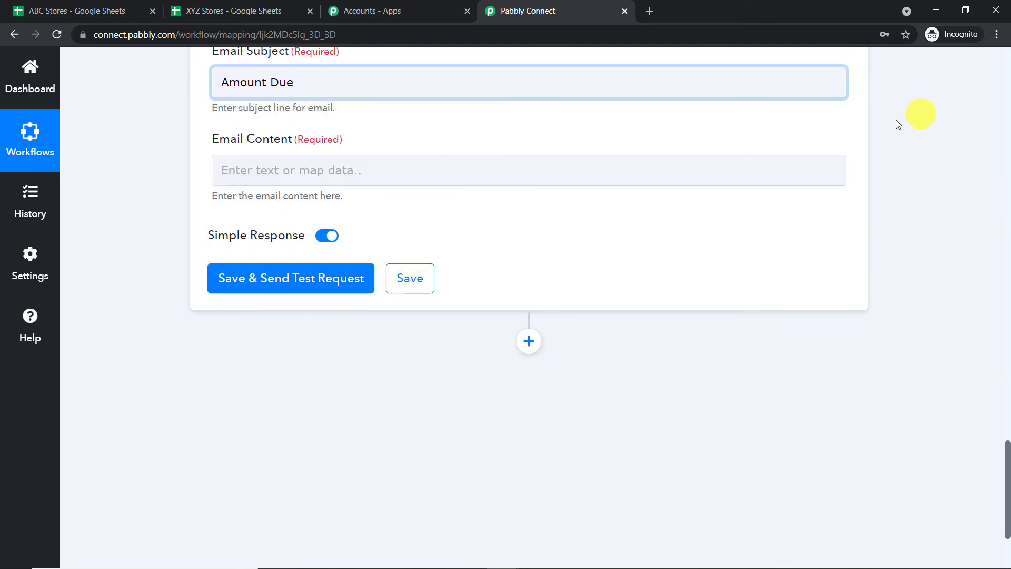
# - Start the body with 'Hello', the customer's name, ', thanks for purchasing the' and the Product field
pyautogui.click(346, 166)
pyautogui.write('He')
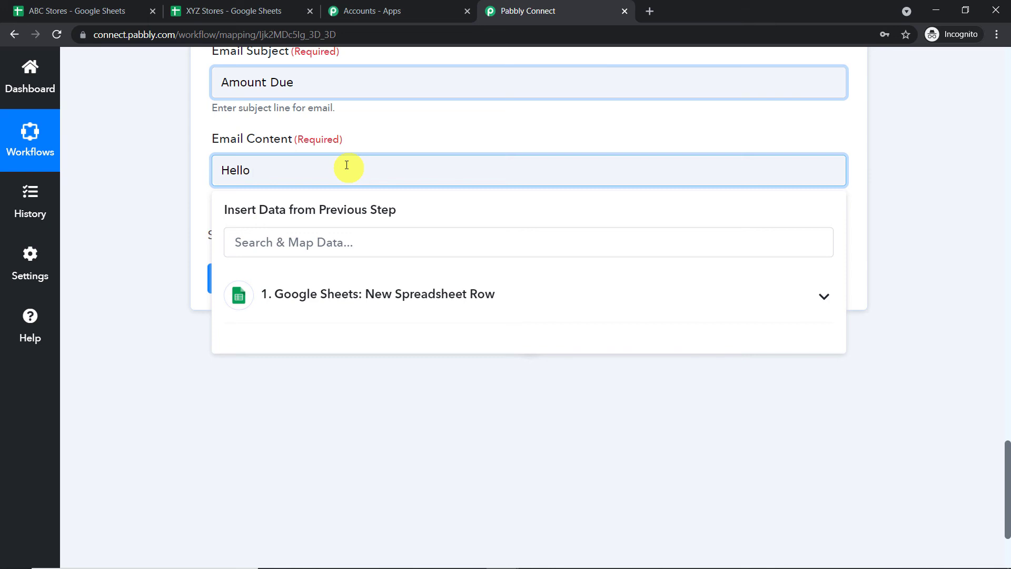
pyautogui.write('llo')
pyautogui.press('Return')
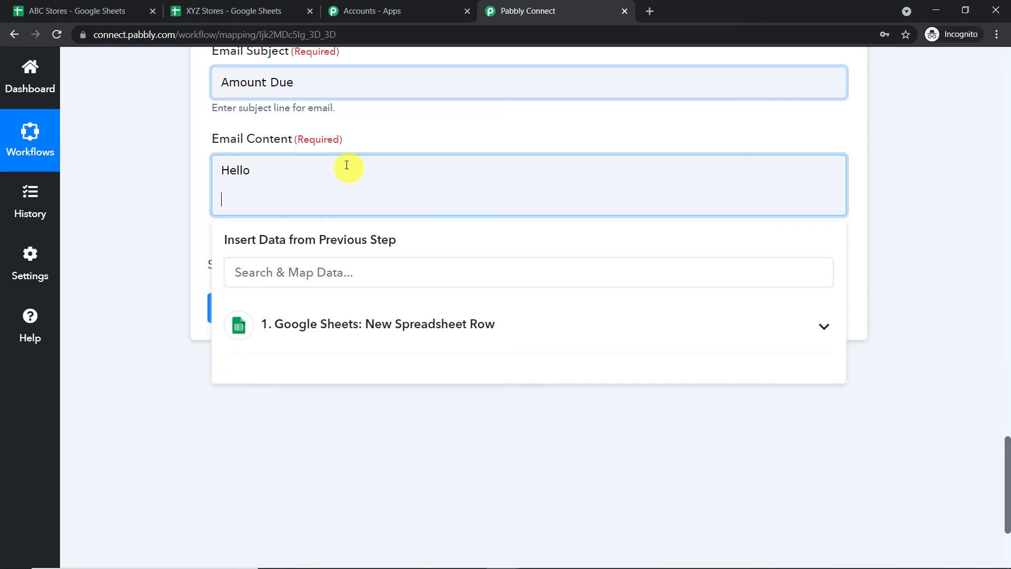
pyautogui.click(332, 325)
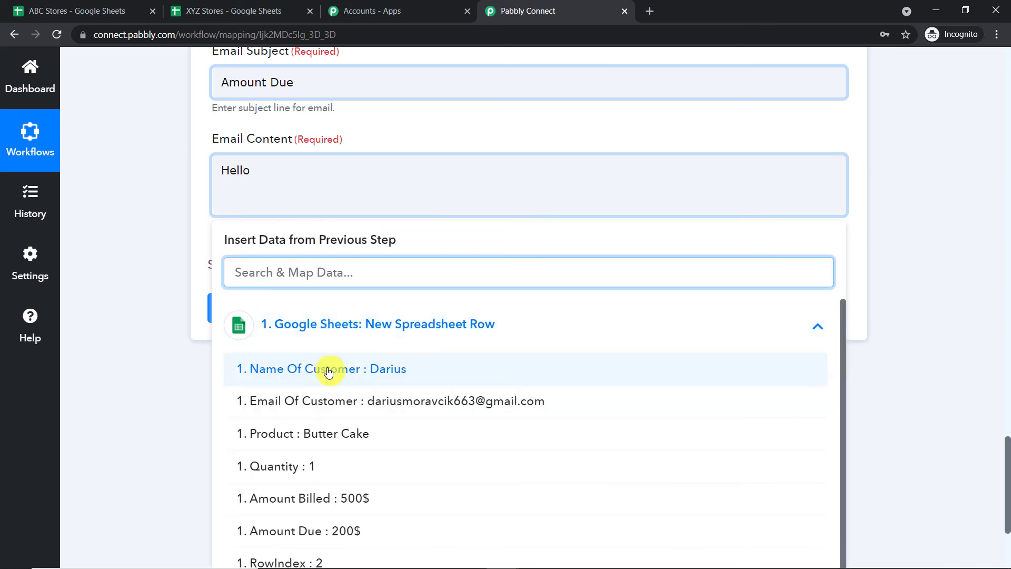
pyautogui.click(333, 365)
pyautogui.write(', thanks for')
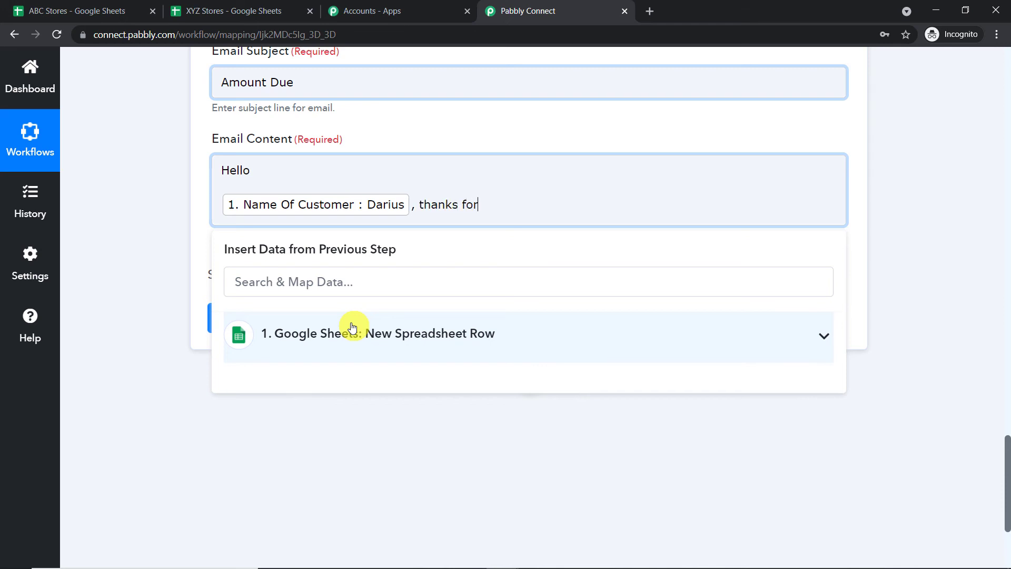
pyautogui.write(' purchasing the')
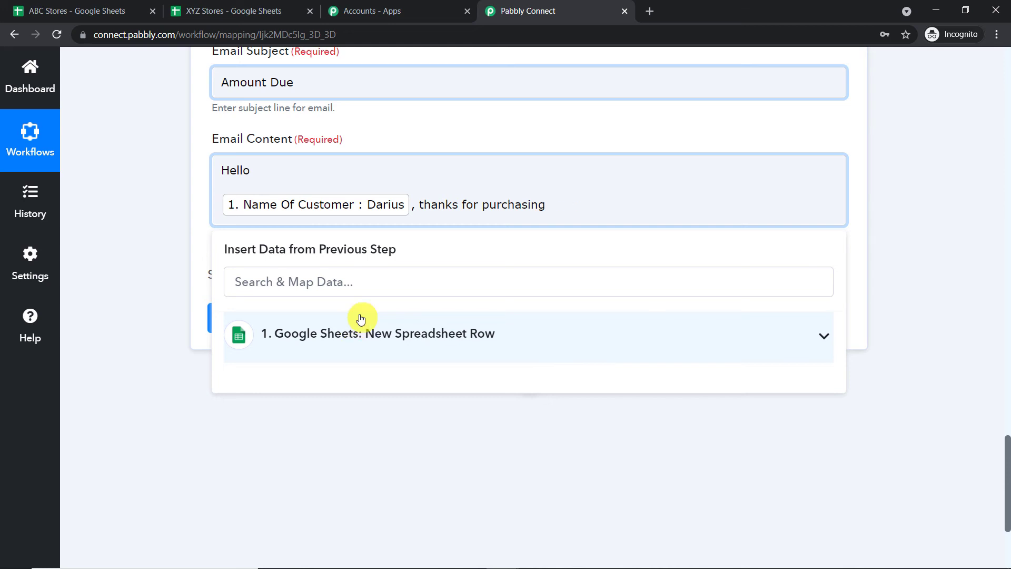
pyautogui.click(373, 334)
pyautogui.click(370, 444)
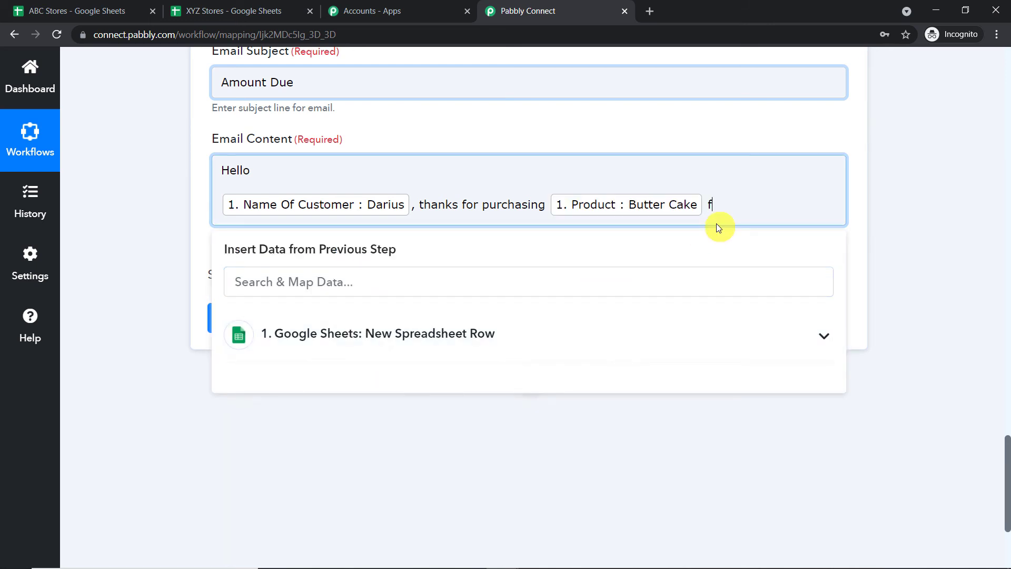
# - Insert Amount Billed and Amount Due, add '. Please pay the due amount', and sign off 'Thanks'
pyautogui.click(413, 343)
pyautogui.scroll(-1, 414, 475)
pyautogui.click(415, 478)
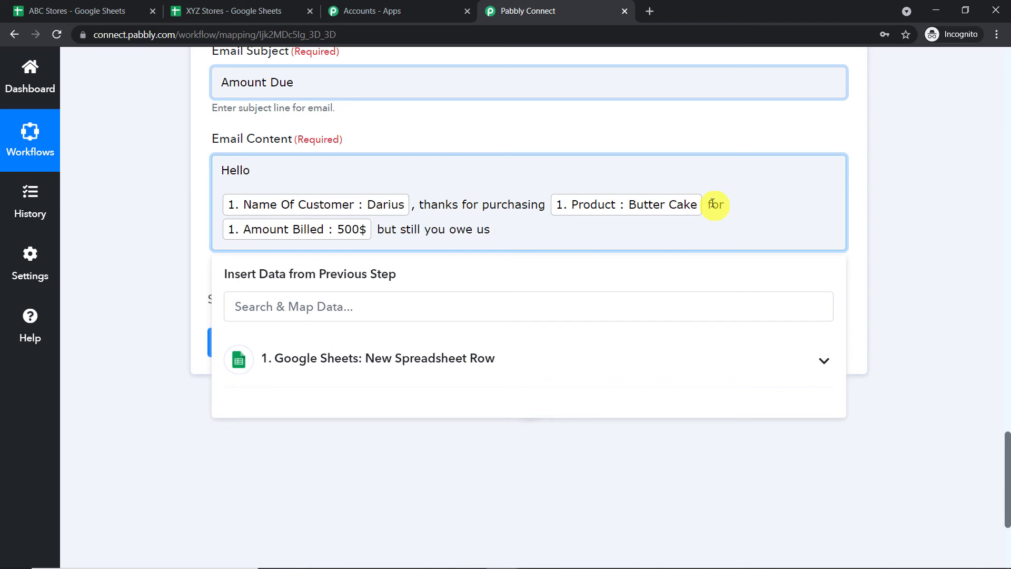
pyautogui.click(479, 357)
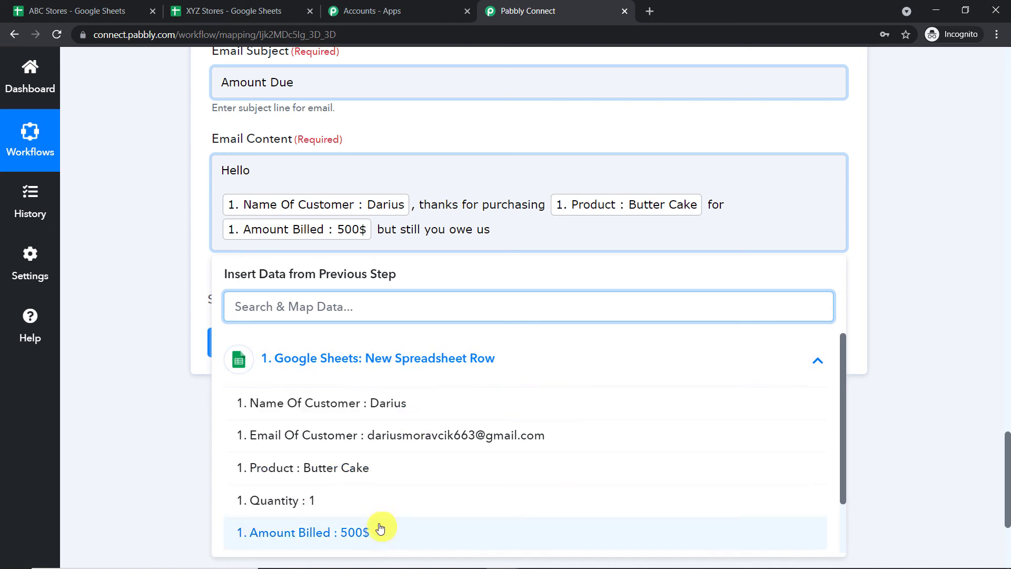
pyautogui.scroll(-1, 383, 529)
pyautogui.click(379, 506)
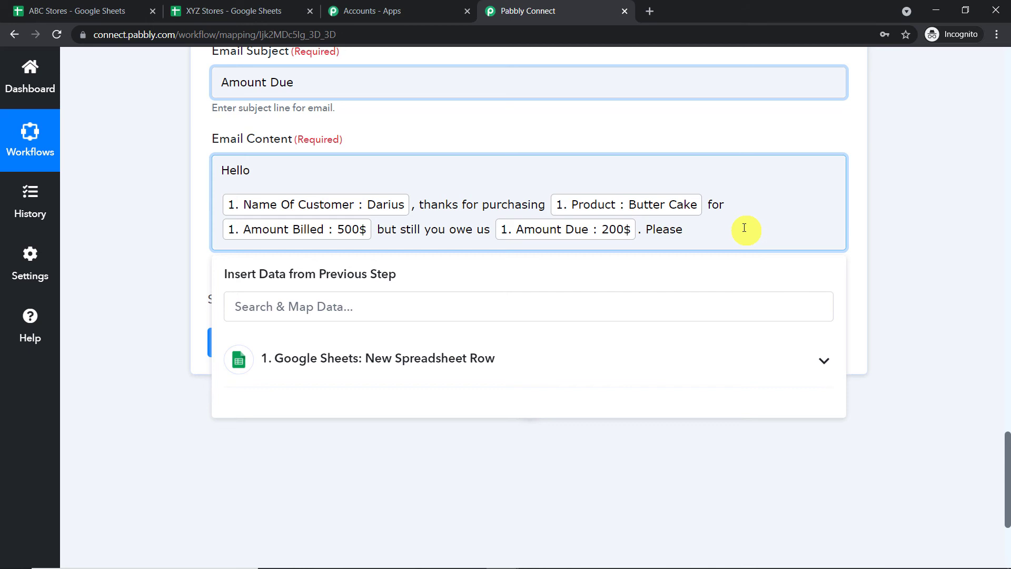
pyautogui.write('. Please pay the due amount')
pyautogui.press('Return')
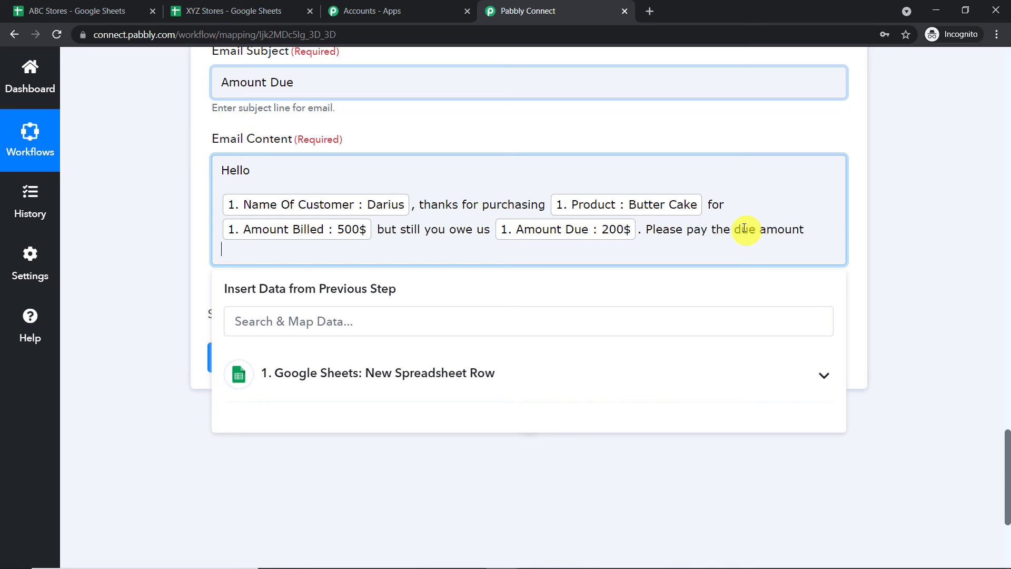
pyautogui.press('Return')
pyautogui.write('Thanks')
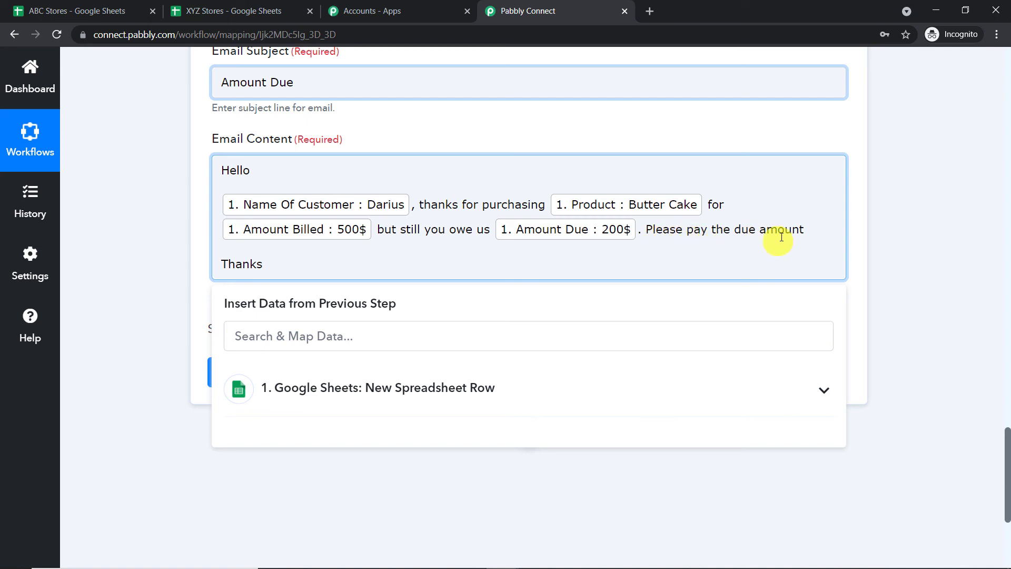
pyautogui.click(995, 162)
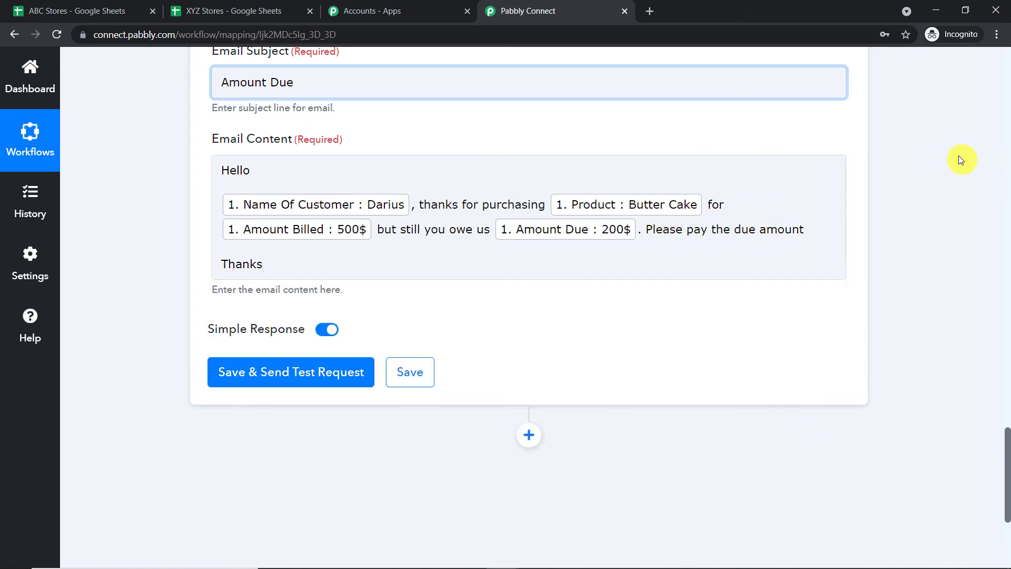
# - Save the Gmail step, confirm the test email returns SENT, then go to the Gmail inbox
pyautogui.click(333, 380)
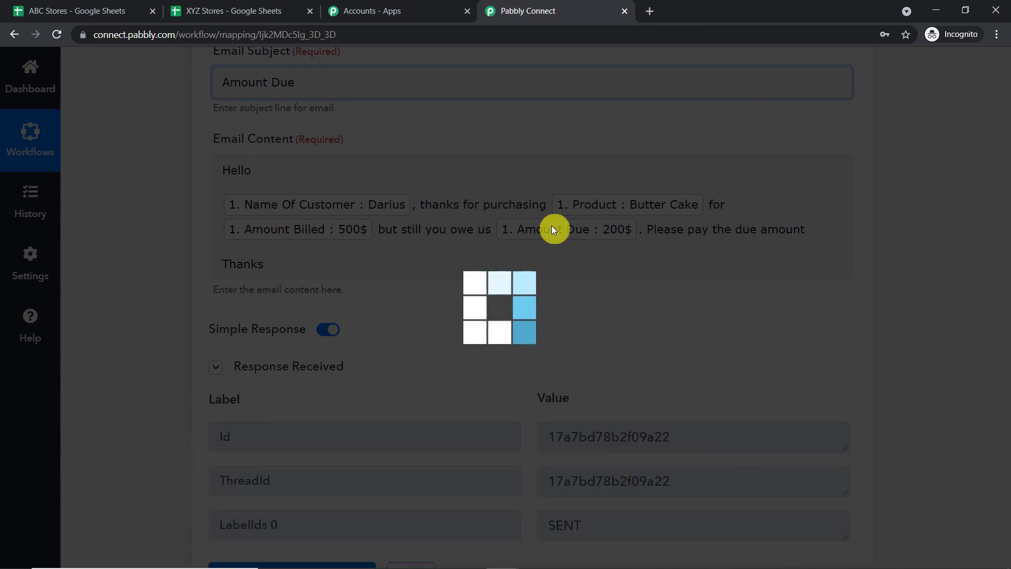
pyautogui.scroll(-3, 552, 225)
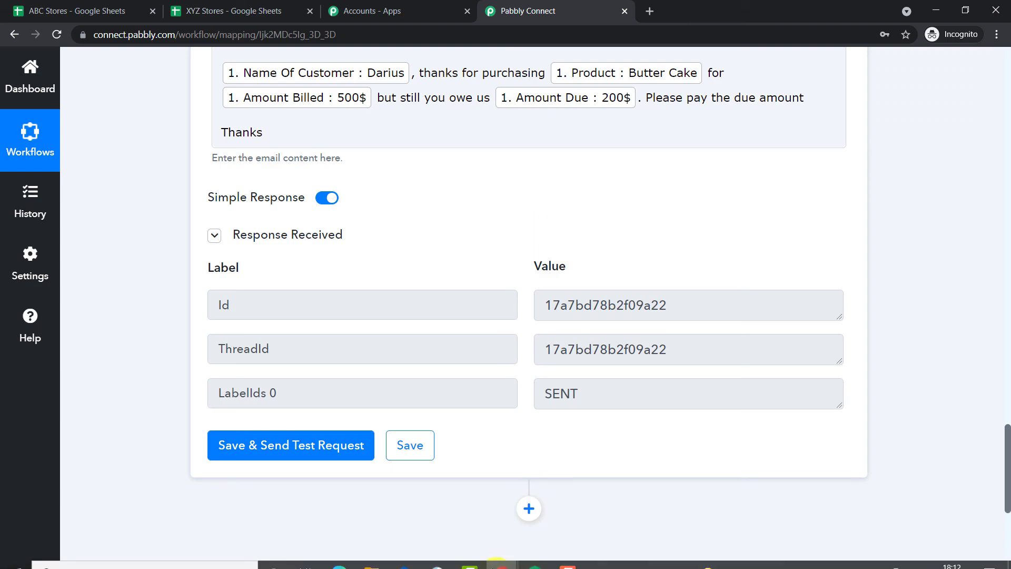
pyautogui.click(496, 563)
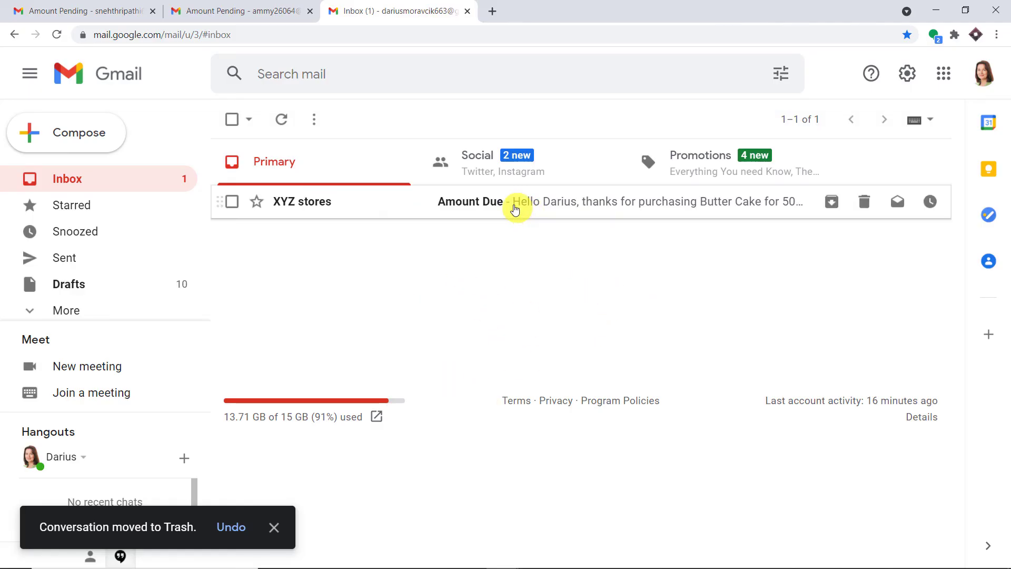
# - Read the Amount Due email from XYZ stores, then return to the Pabbly Connect workflow
pyautogui.click(498, 212)
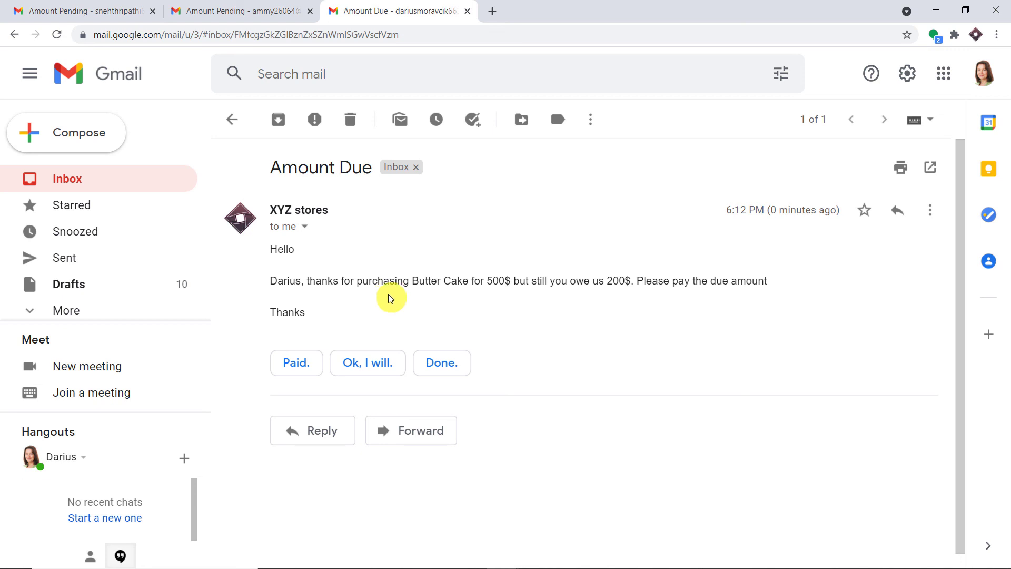
pyautogui.moveTo(478, 567)
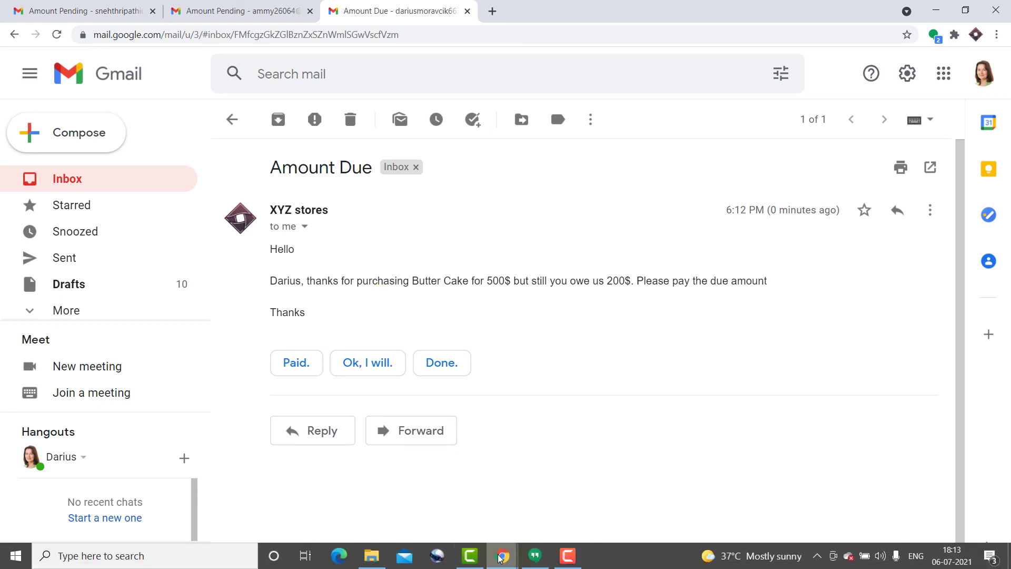
pyautogui.click(534, 512)
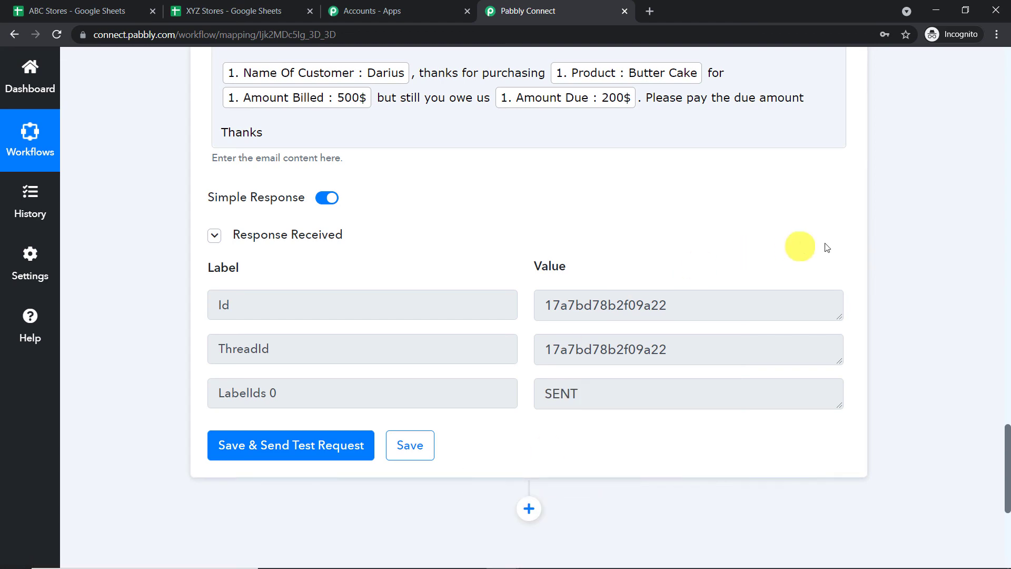
# - Collapse the Gmail Send an Email step and the Google Sheets New Spreadsheet Row trigger
pyautogui.scroll(15, 1006, 289)
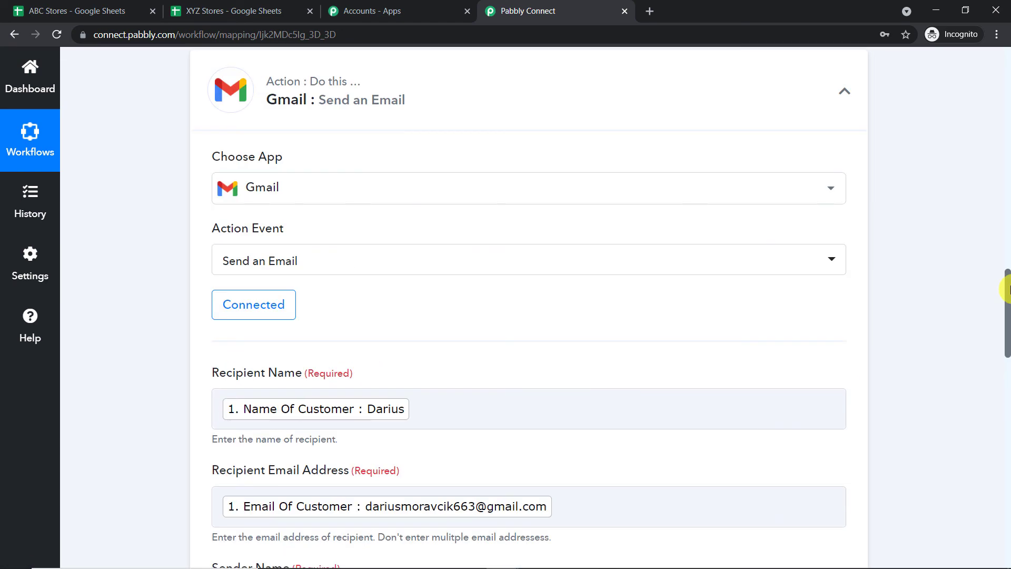
pyautogui.click(416, 108)
pyautogui.scroll(10, 1008, 280)
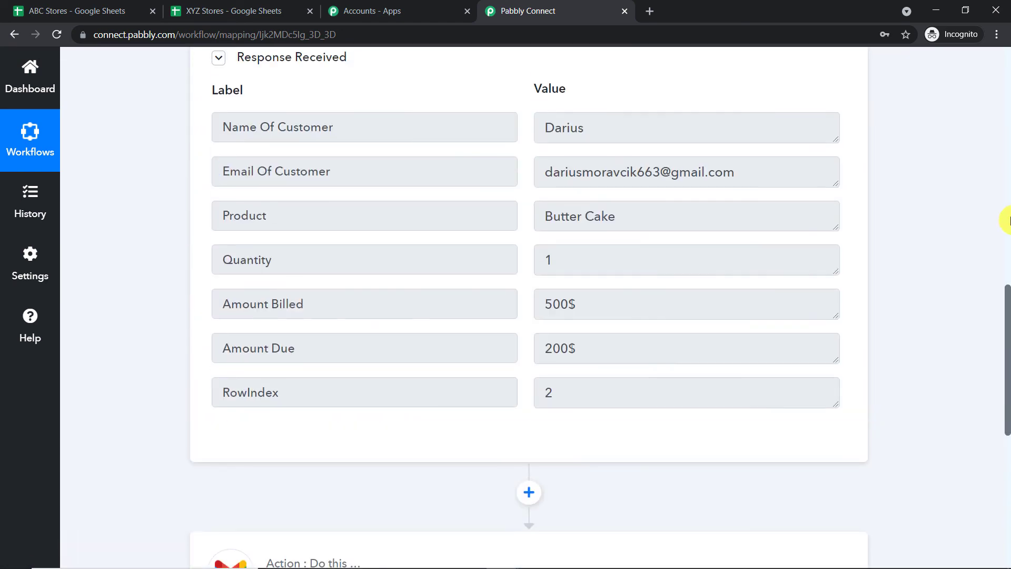
pyautogui.scroll(7, 1005, 153)
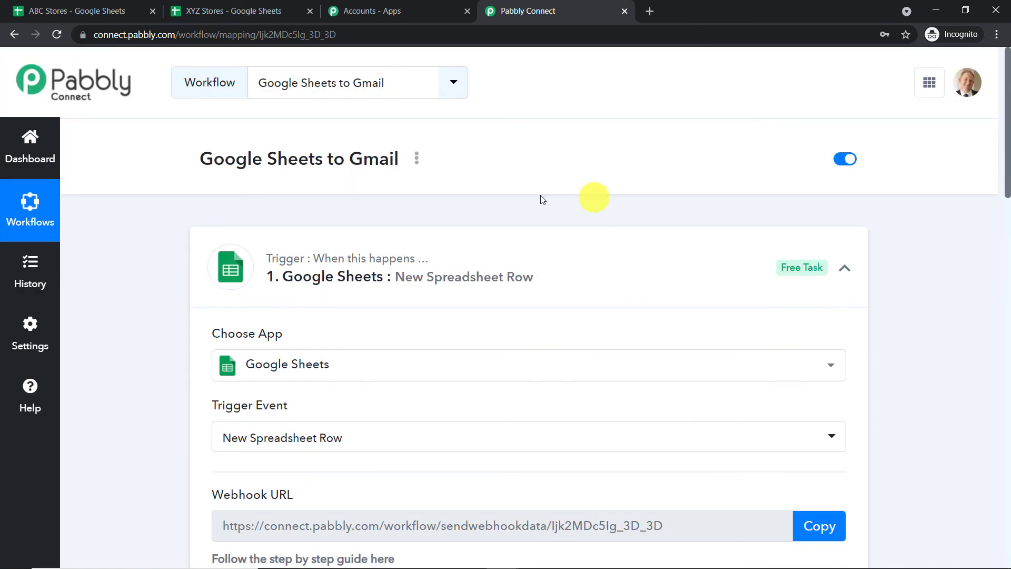
pyautogui.click(380, 241)
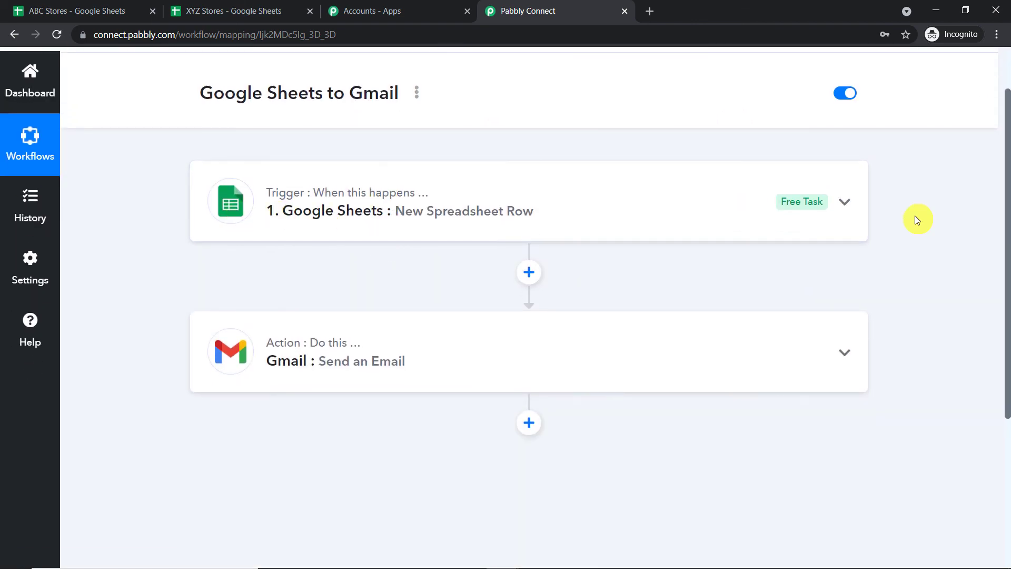